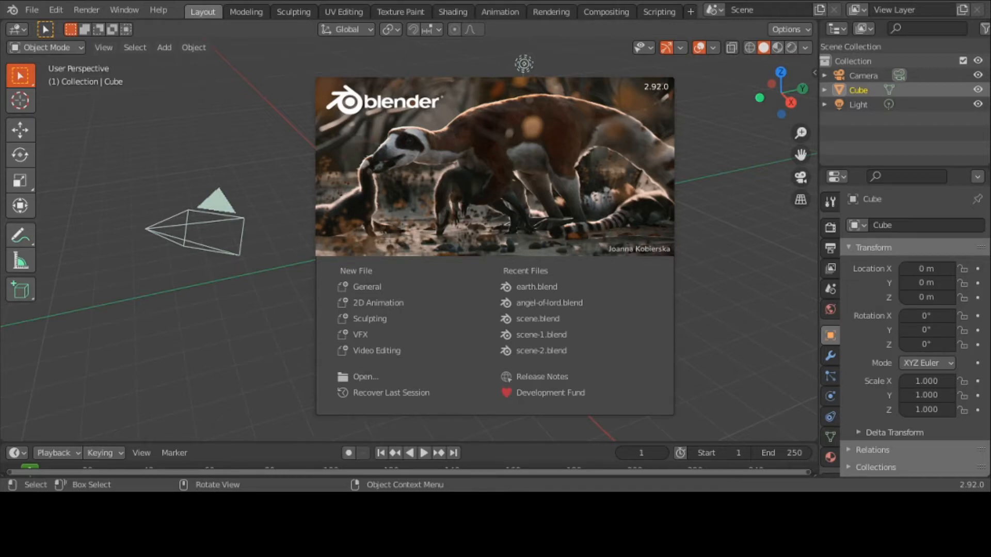
Switch to the browser and examine the flat world-map images in the "earth uv" image search results.
key(alt+Tab)
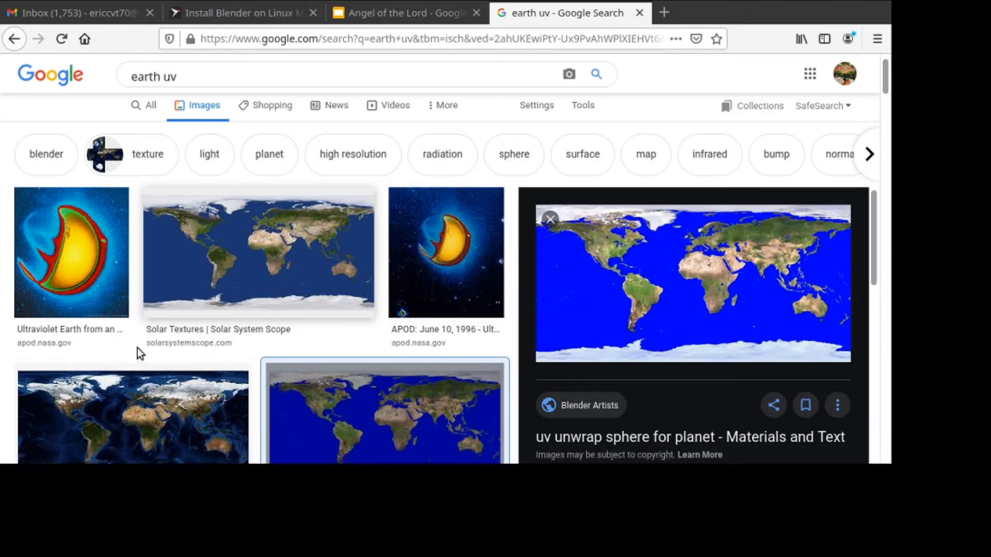
scroll(134, 351, down, 3)
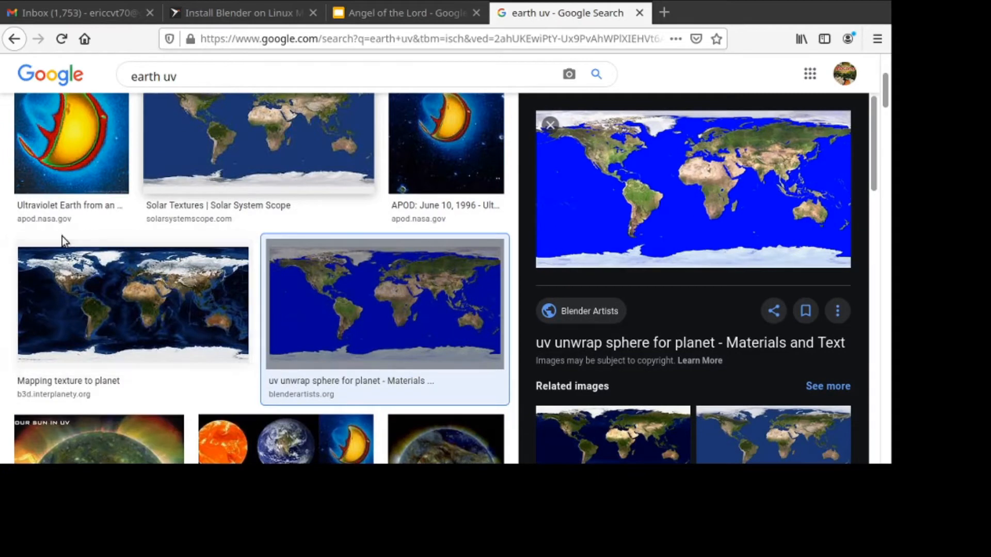
scroll(196, 290, down, 3)
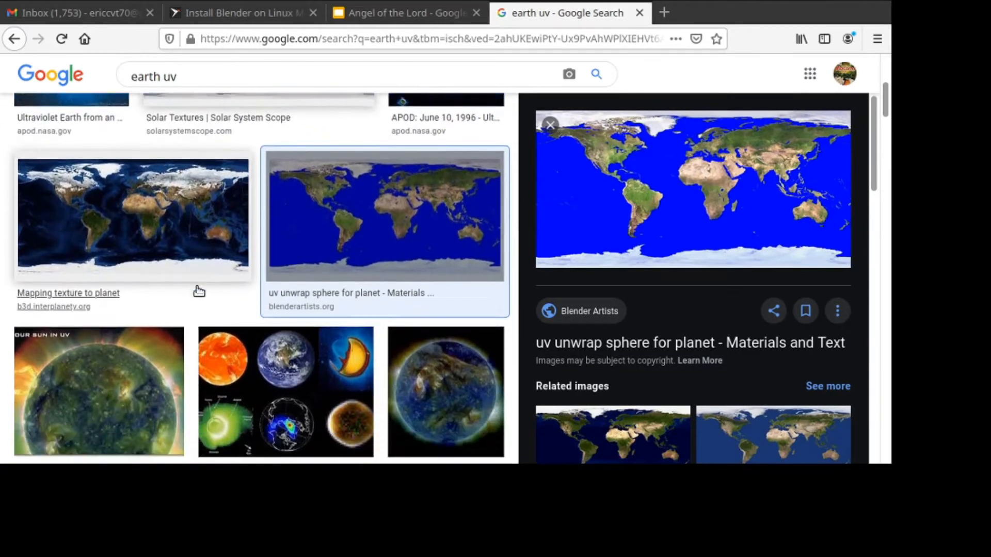
scroll(225, 342, up, 2)
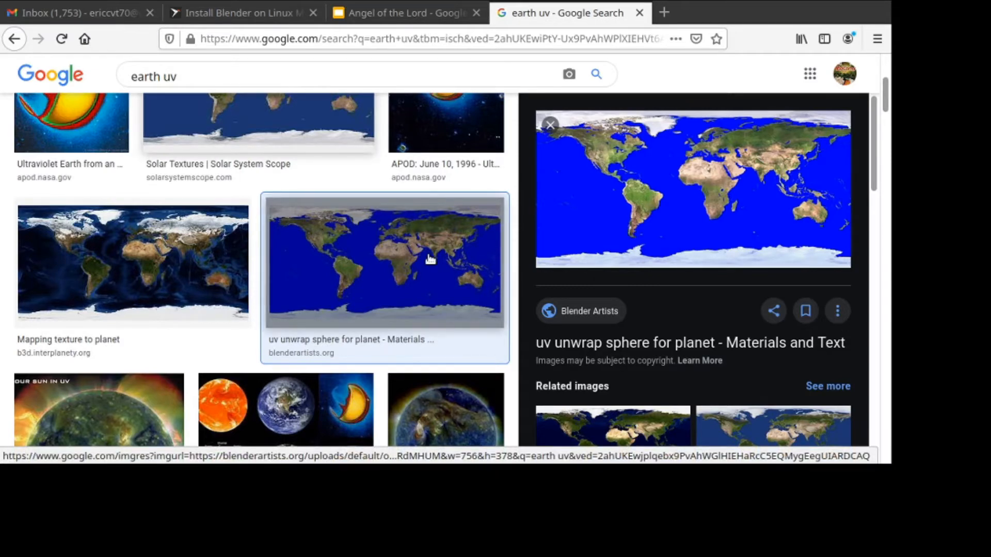
scroll(429, 258, up, 3)
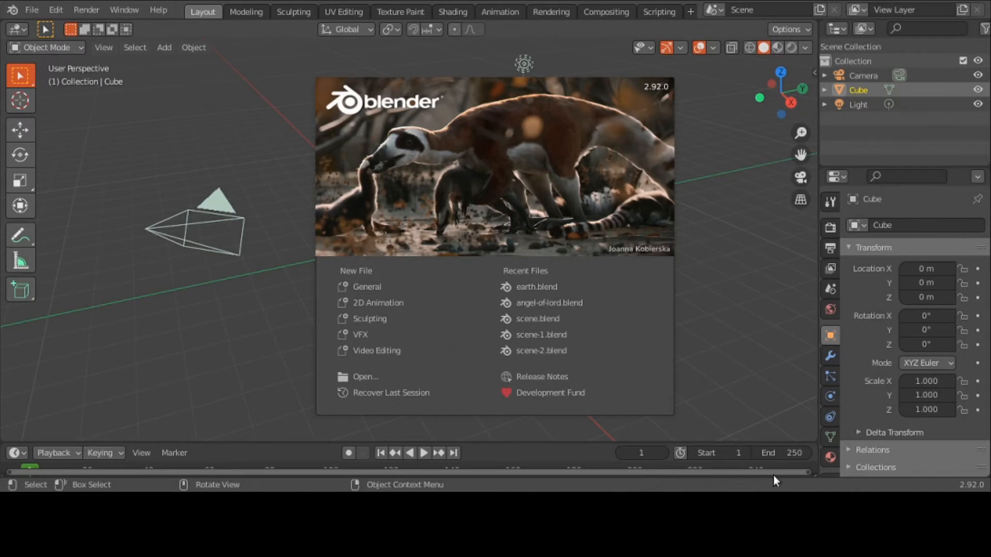
Switch back to Blender, dismiss the splash screen and add a Subdivision Surface modifier to the default cube.
click(625, 154)
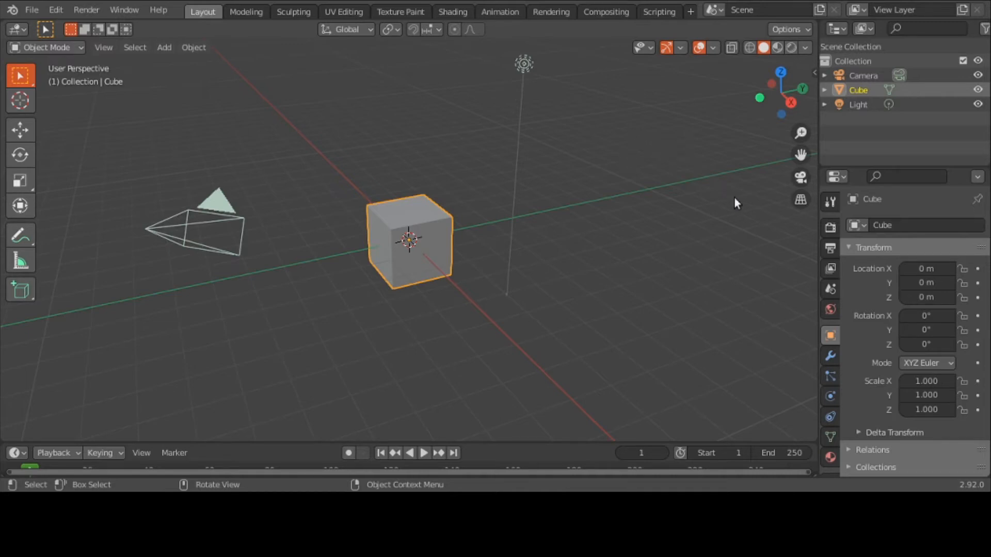
click(829, 356)
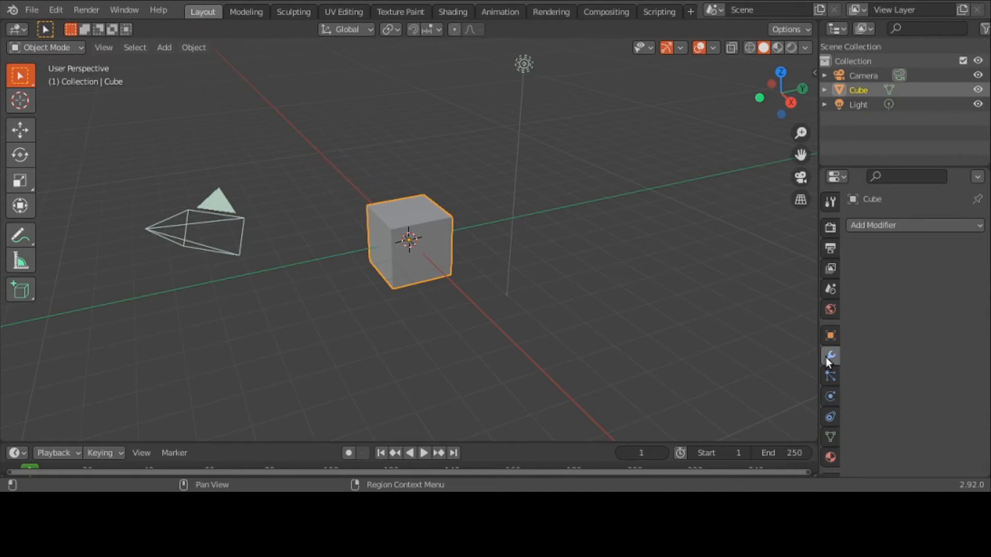
click(886, 223)
scroll(764, 312, down, 10)
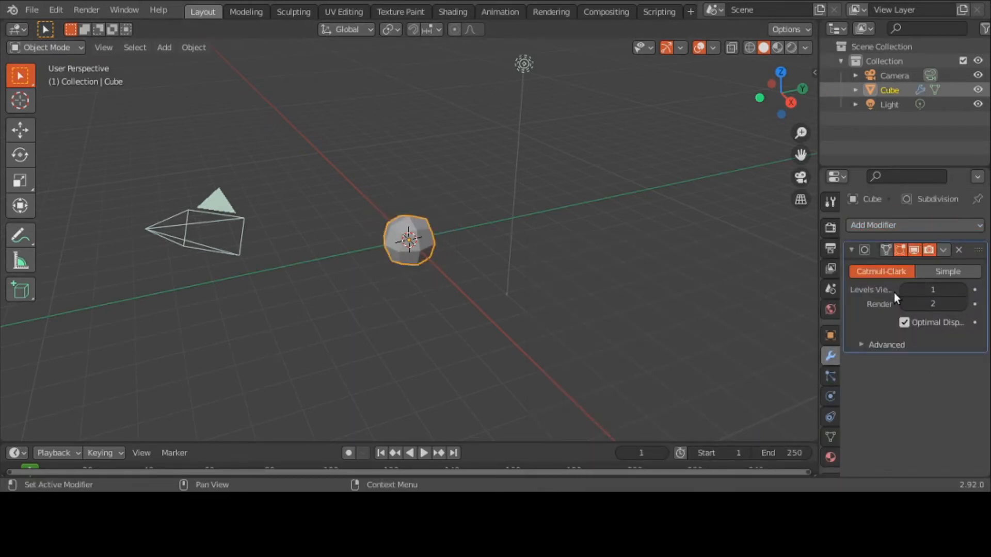
Set the Subdivision modifier's viewport level to 3 and shade the object smooth.
click(964, 290)
click(963, 290)
scroll(423, 251, up, 6)
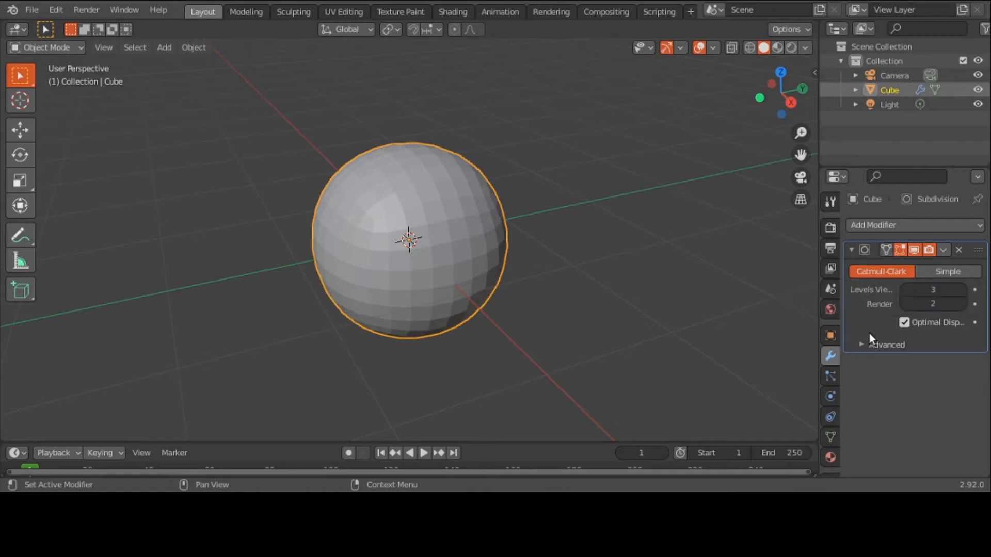
right_click(511, 155)
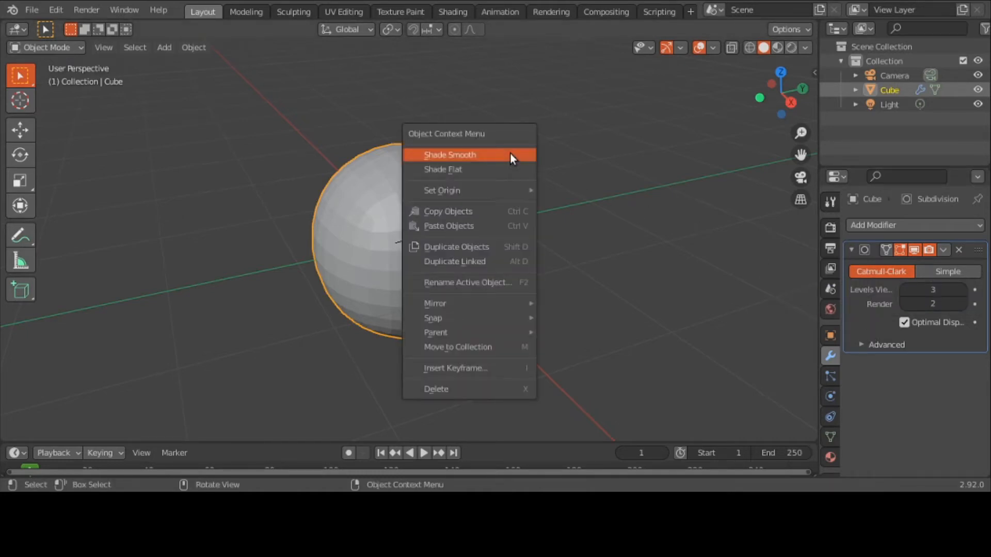
click(511, 156)
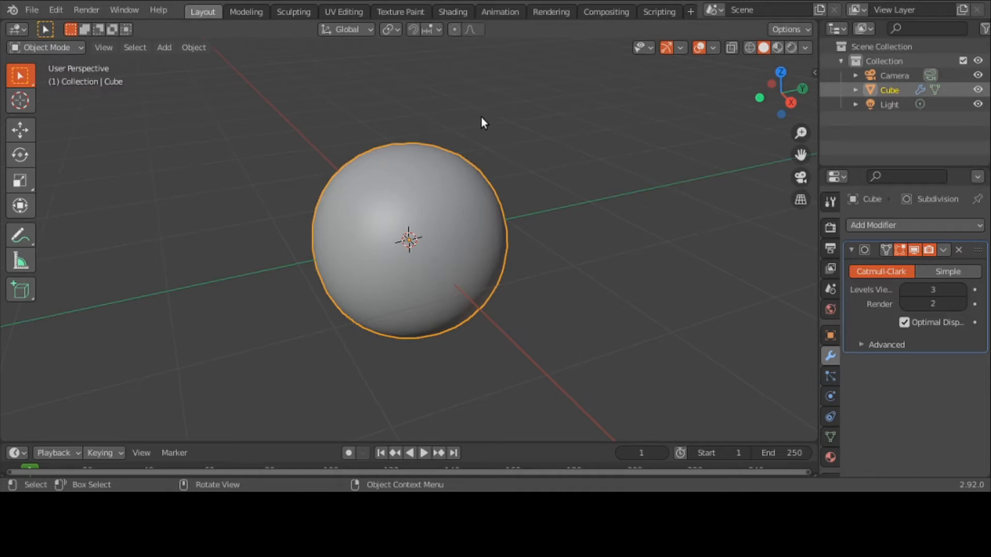
Check the cube's UV layout in the UV Editing workspace and apply the Subdivision modifier in the Layout workspace.
click(353, 11)
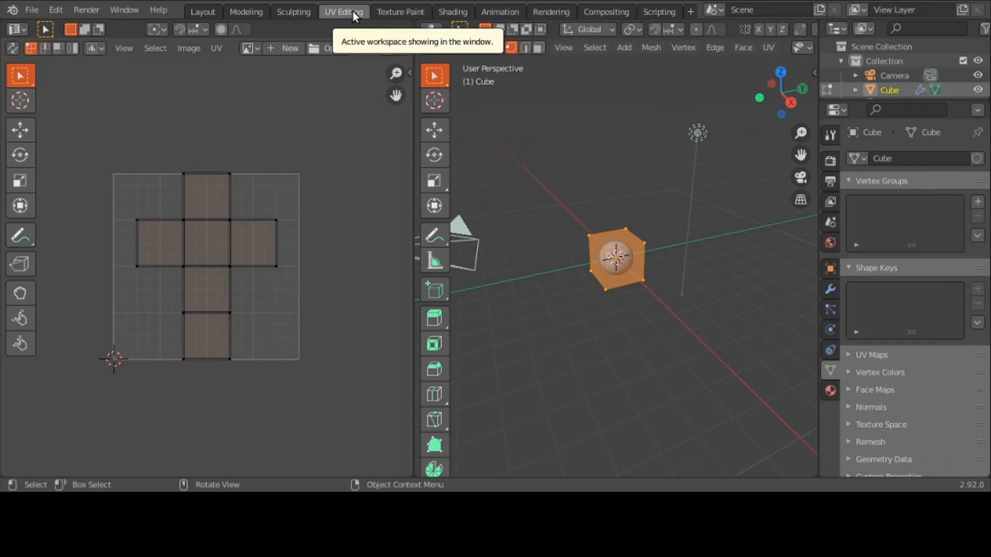
scroll(624, 325, up, 6)
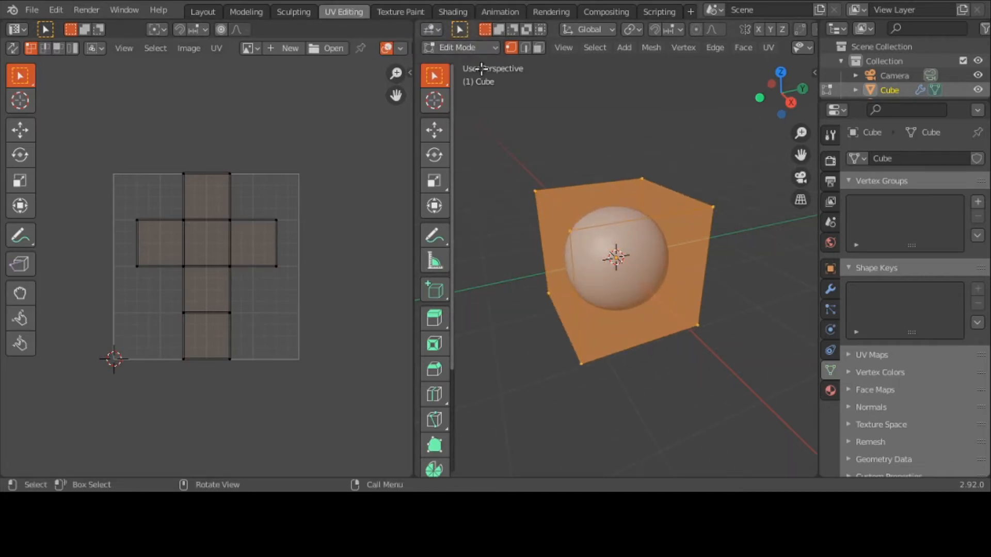
mouse_move(632, 254)
middle_down()
mouse_move(464, 211)
mouse_move(621, 250)
mouse_move(628, 241)
middle_up()
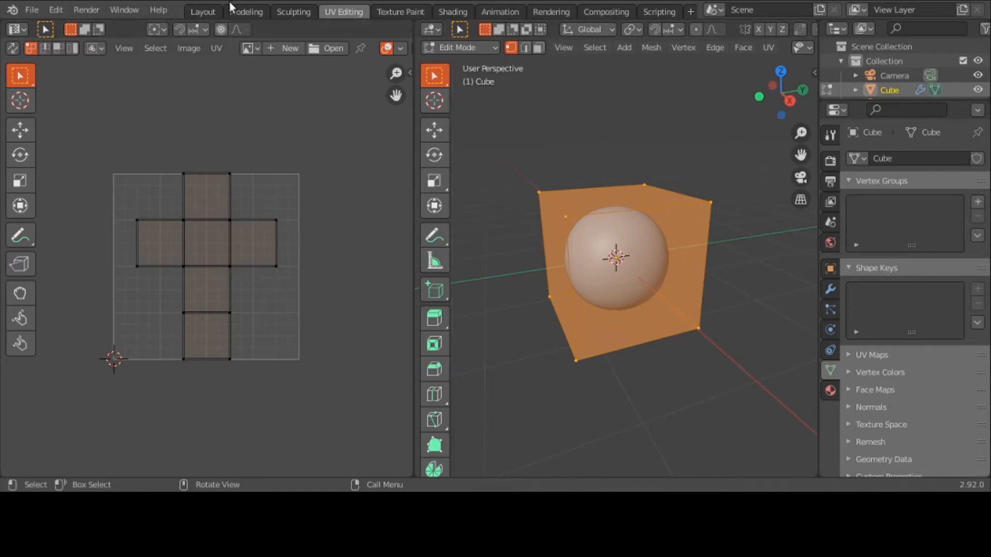
click(193, 8)
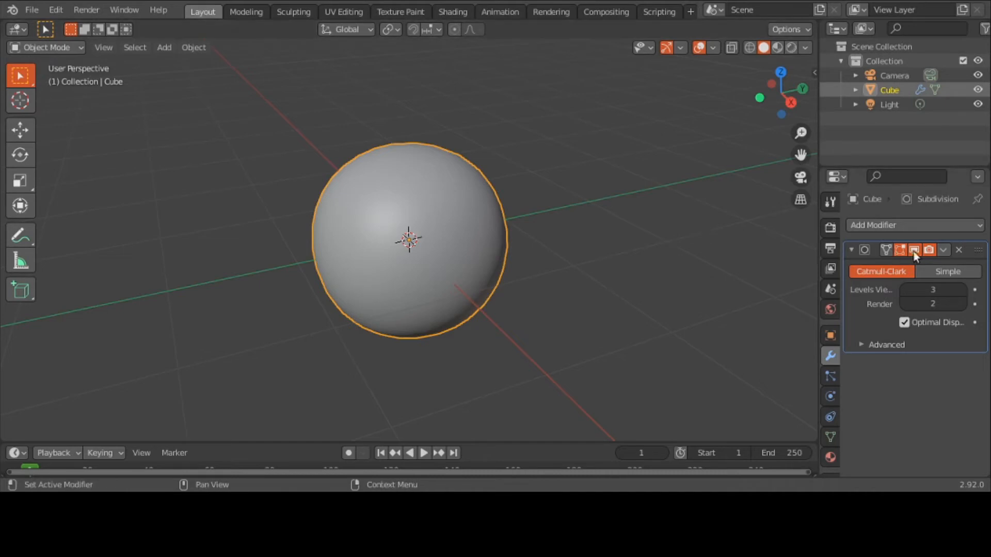
click(943, 251)
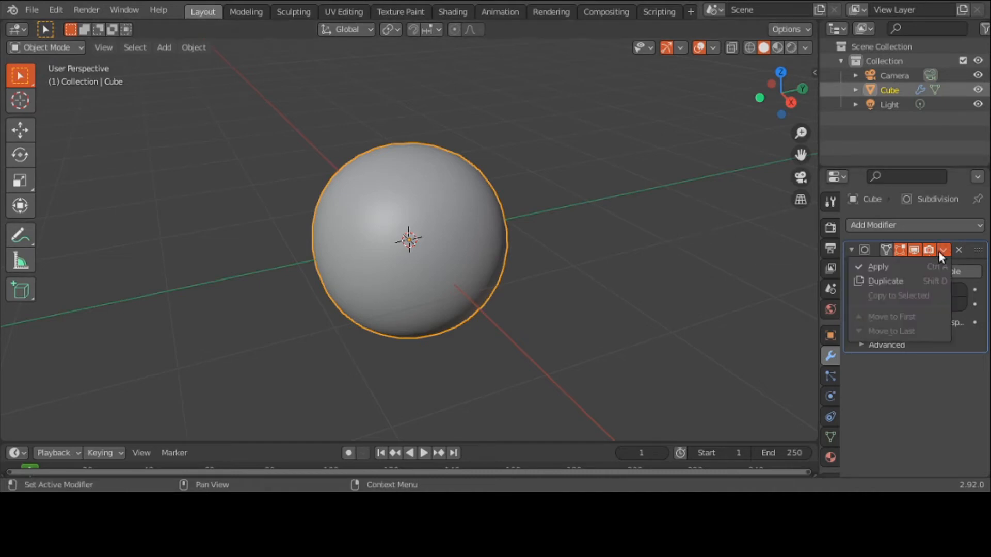
click(911, 264)
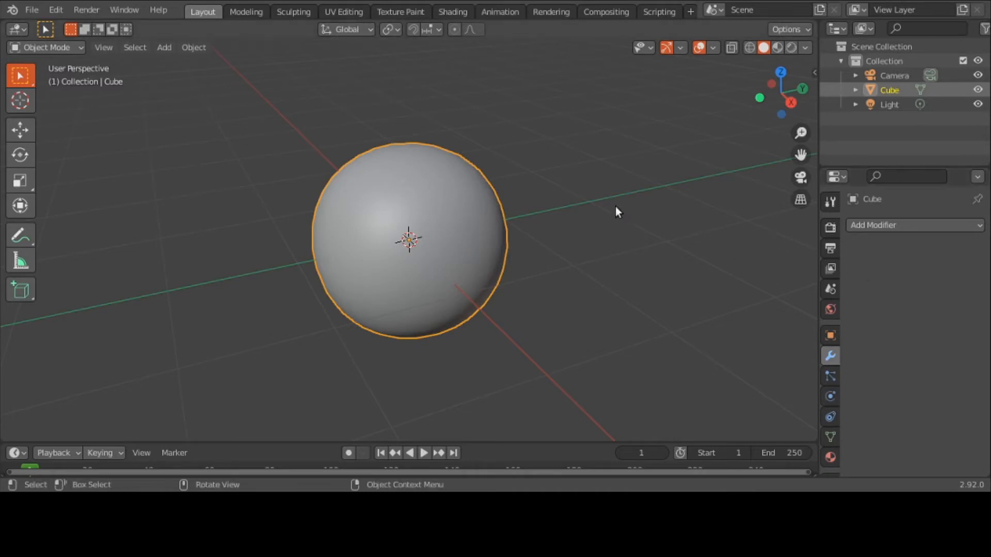
Load earth-uv.jpg behind the sphere's UV layout in the UV Editing workspace and turn on UV sync selection.
click(346, 14)
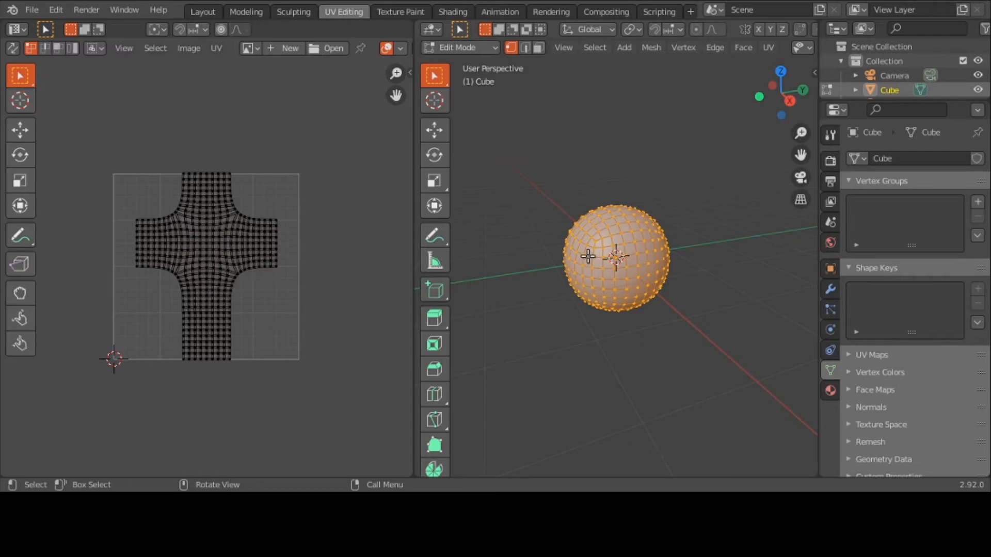
scroll(588, 257, up, 1)
scroll(587, 256, up, 1)
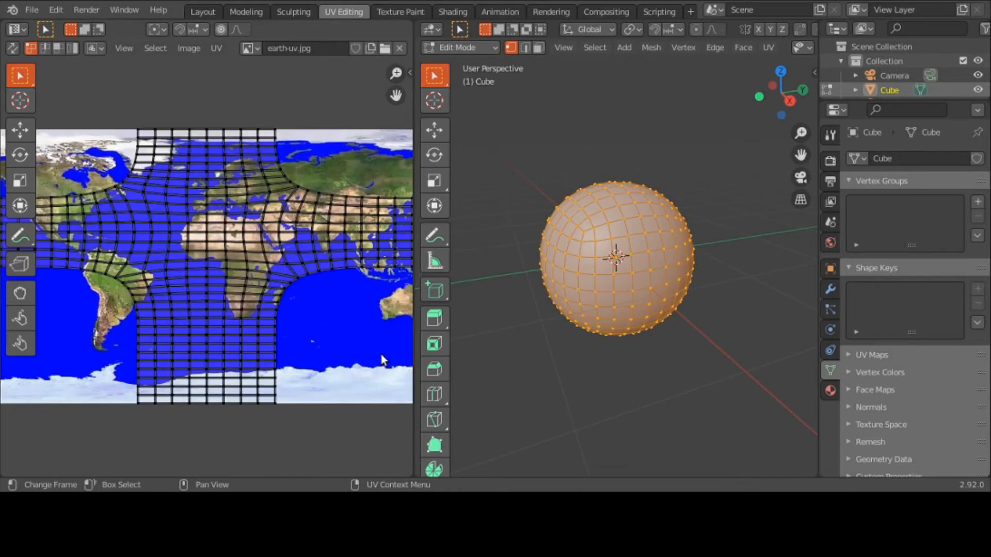
scroll(381, 355, down, 2)
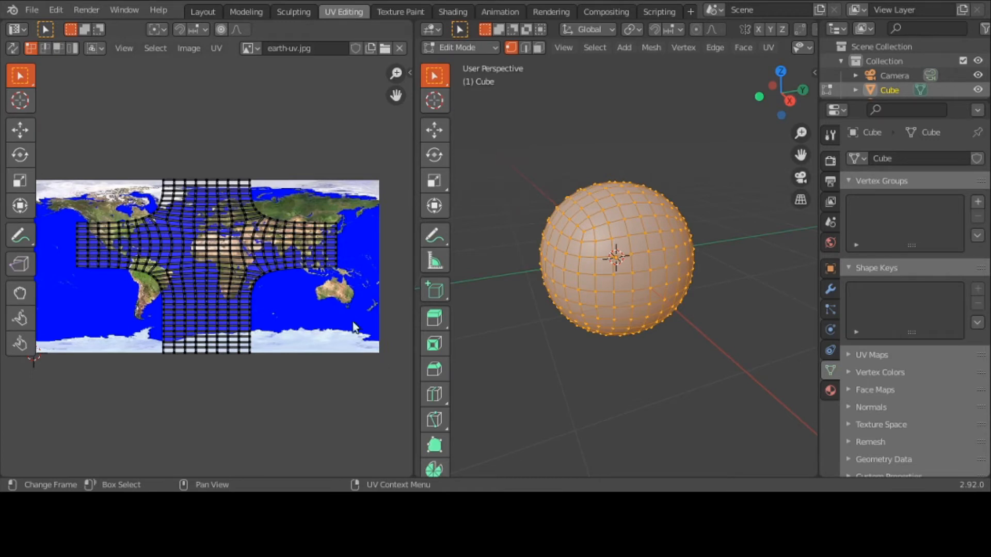
click(12, 49)
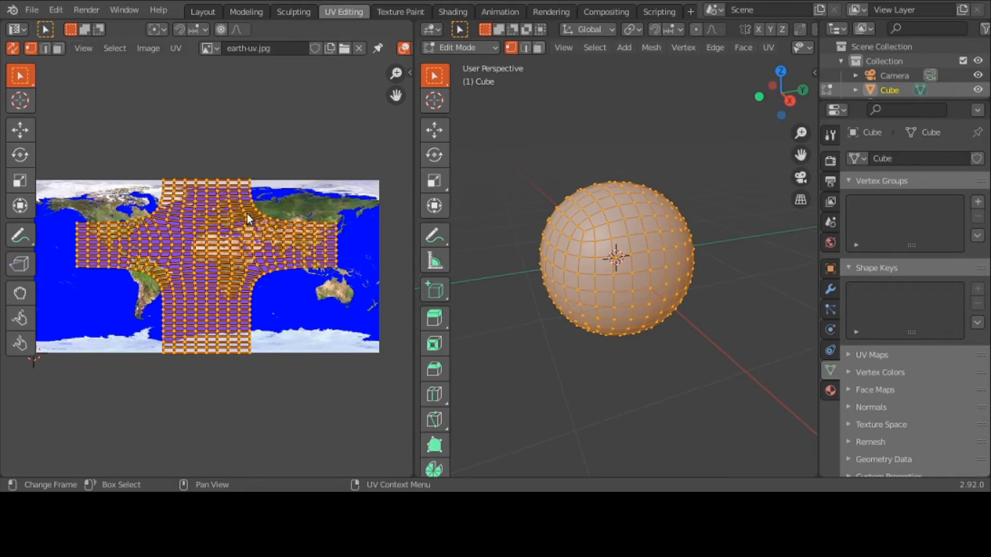
Assign an Image Texture to the material's Base Color and load earth-uv.jpg into it.
click(833, 391)
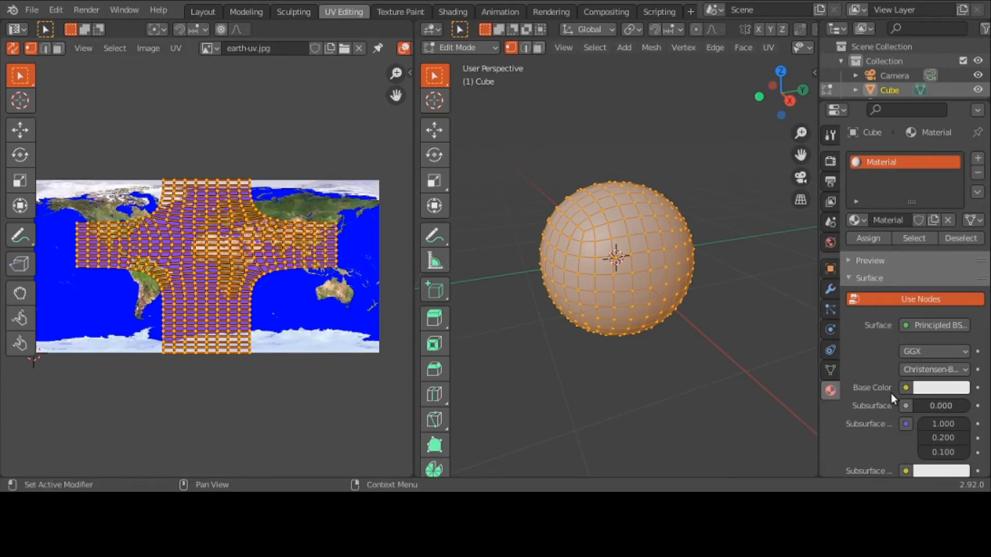
click(906, 389)
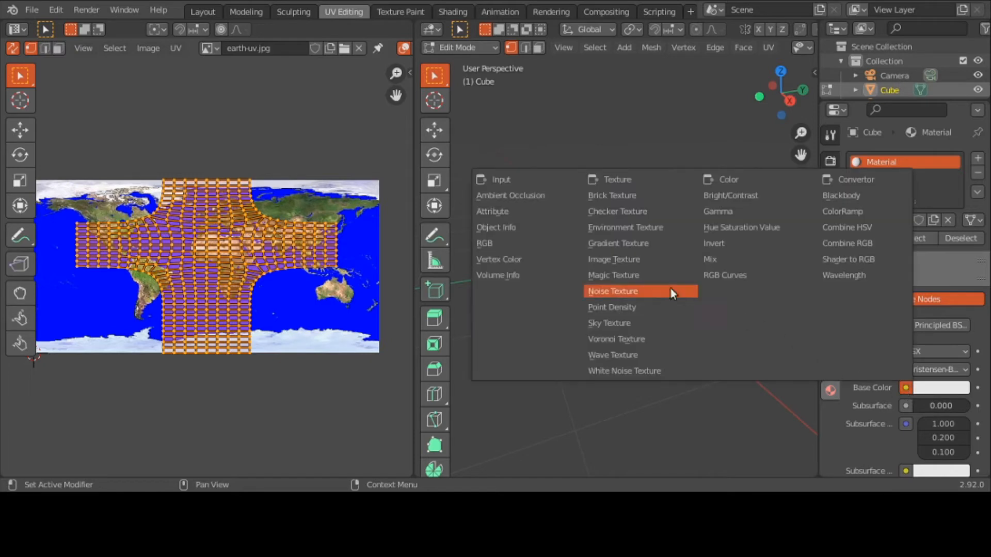
click(647, 261)
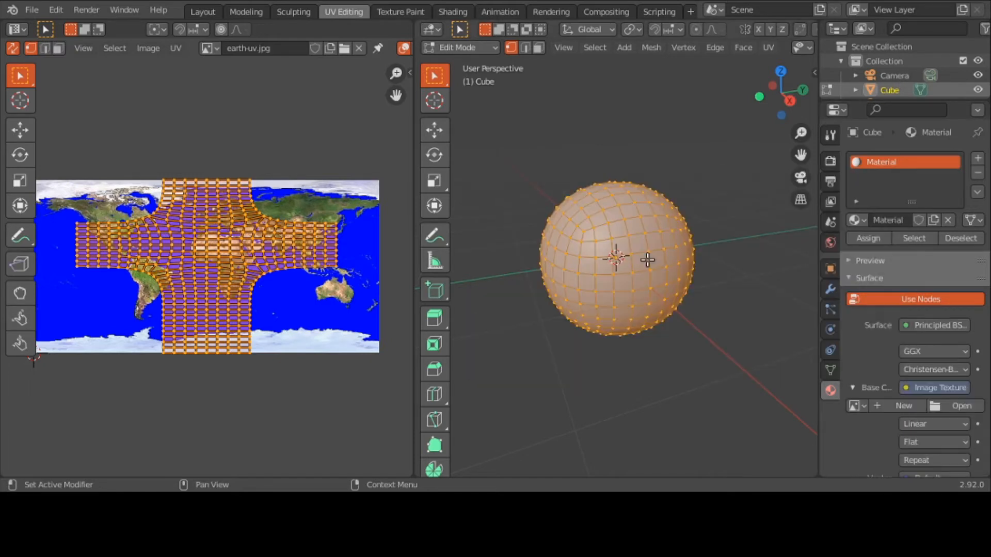
click(960, 406)
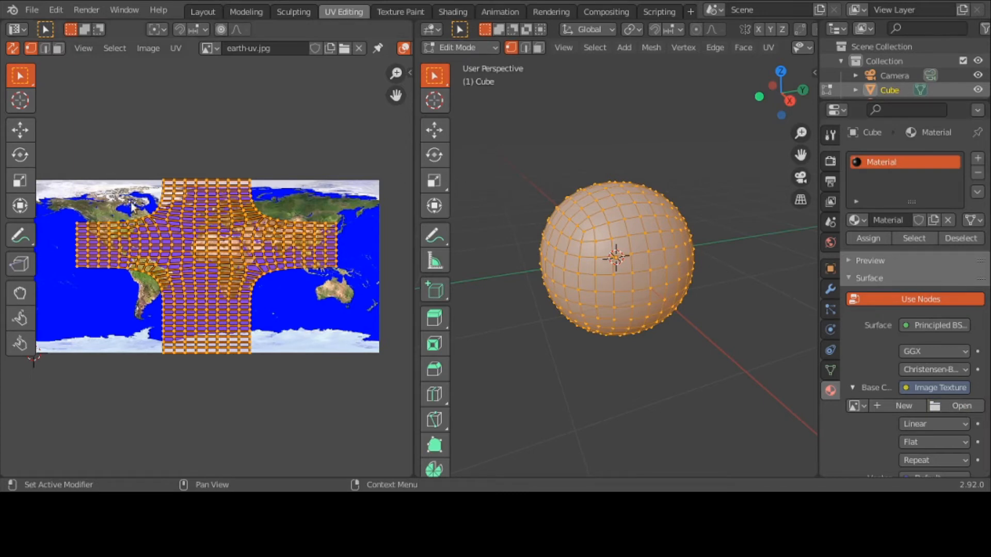
click(465, 440)
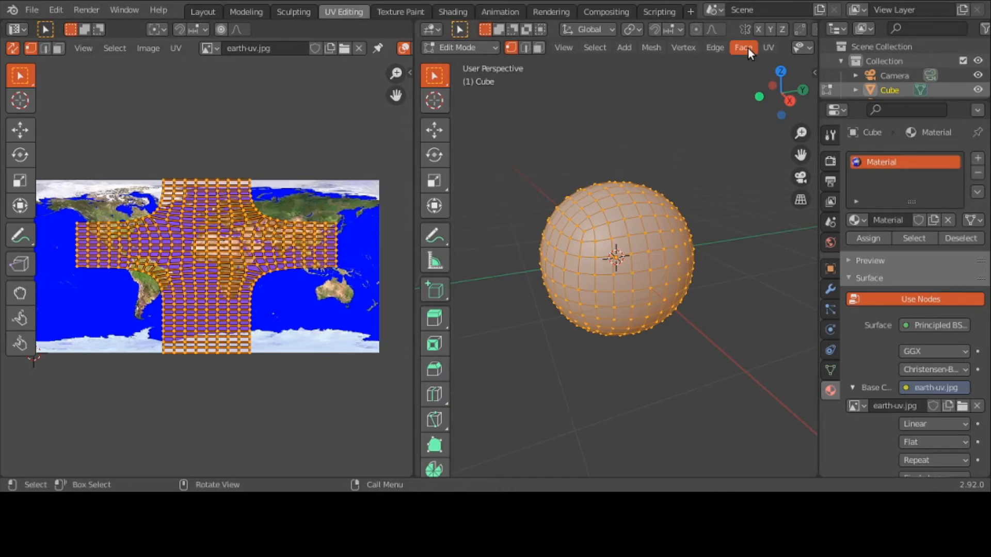
Display the sphere in Material Preview shading, switch to Object Mode and inspect how the earth texture wraps around it.
middle_drag(746, 51, 564, 35)
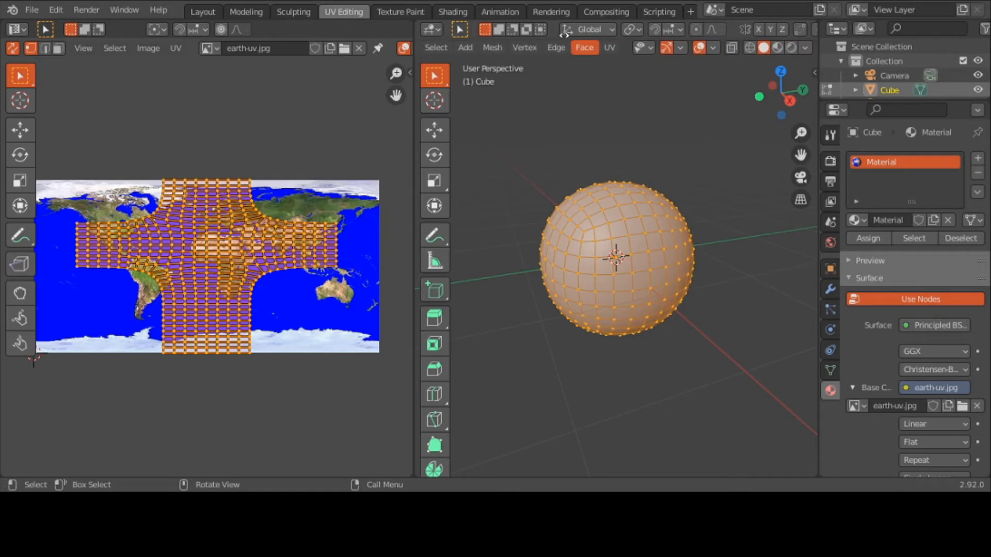
click(776, 48)
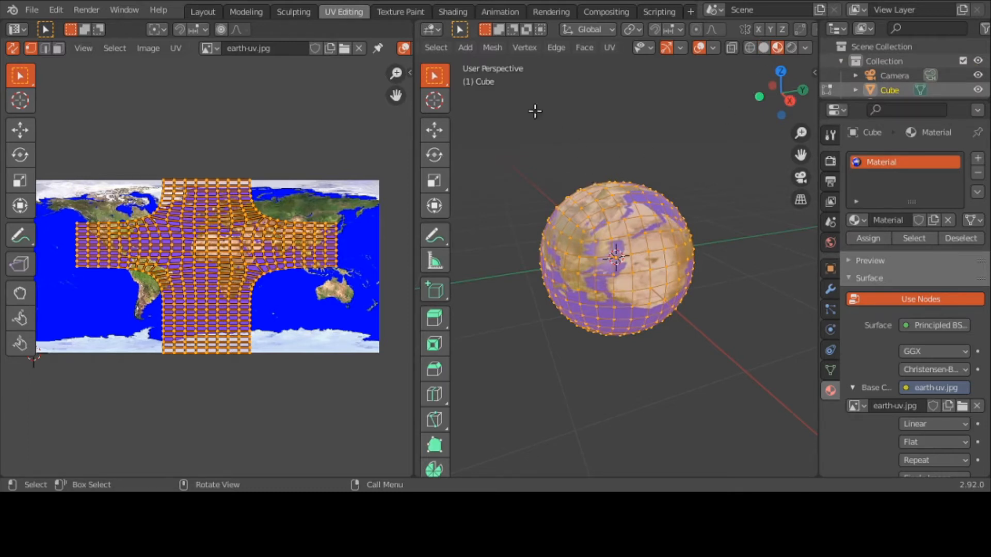
middle_drag(447, 54, 590, 64)
key(Tab)
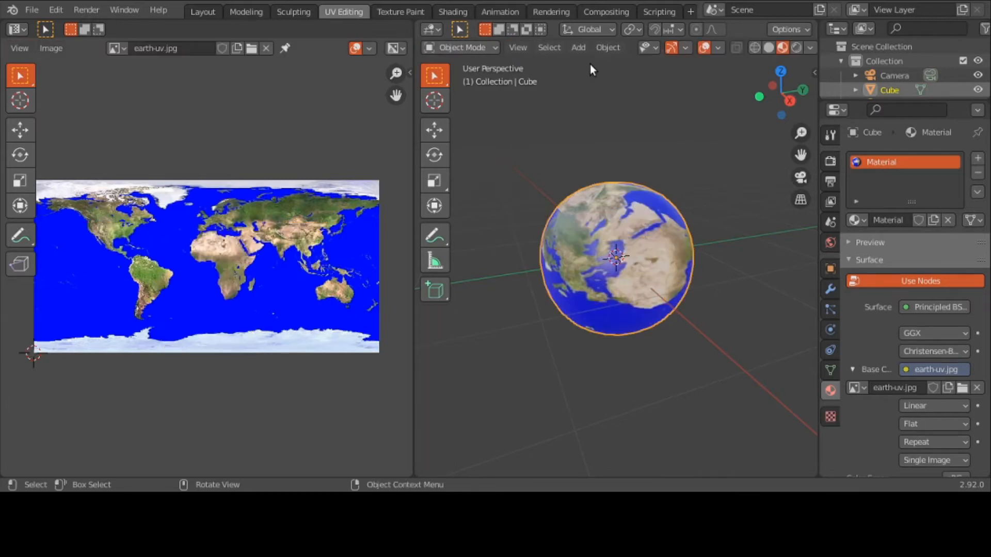
middle_drag(602, 256, 663, 279)
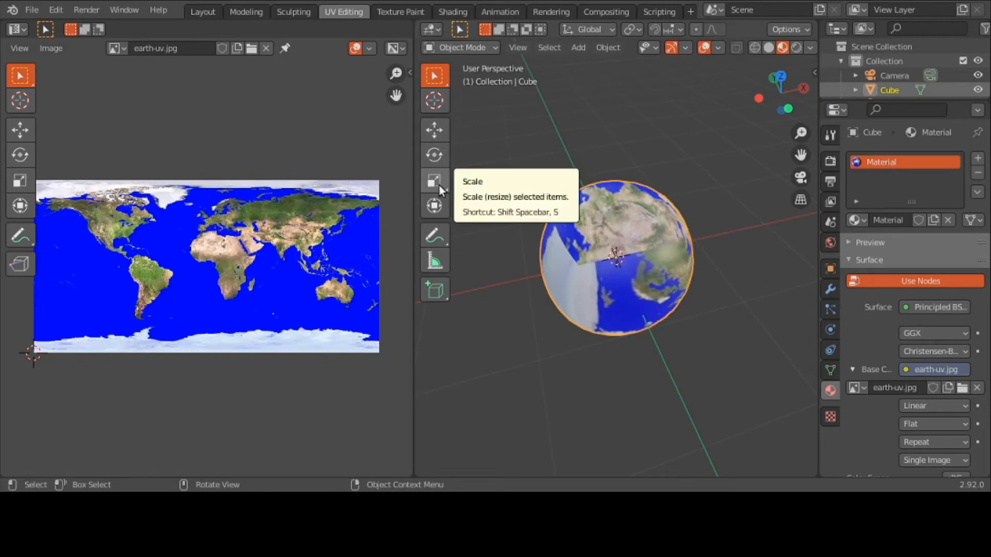
Activate the Annotate tool in the 3D viewport and mark the texture seam beside the sphere's white ice area.
click(437, 232)
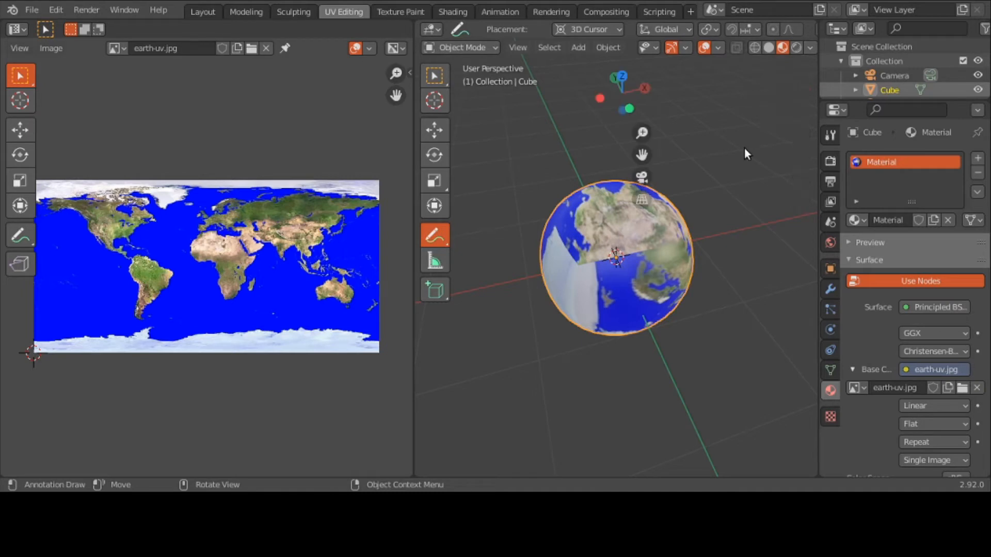
key(n)
click(809, 106)
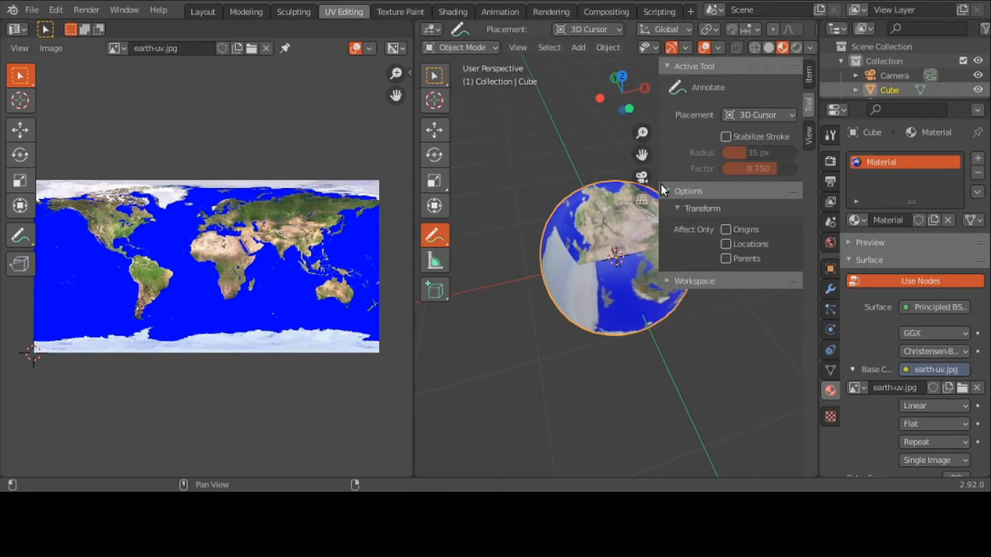
click(808, 137)
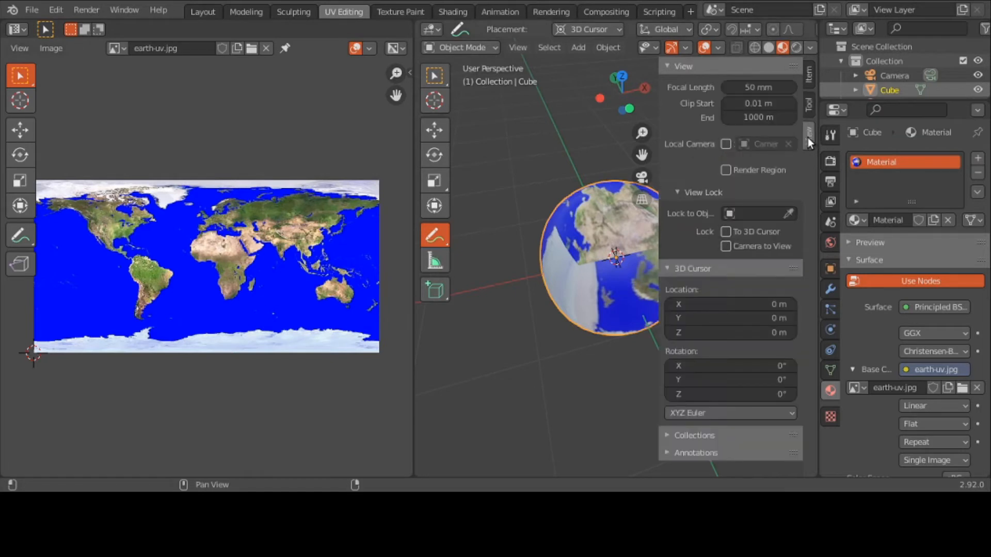
click(806, 110)
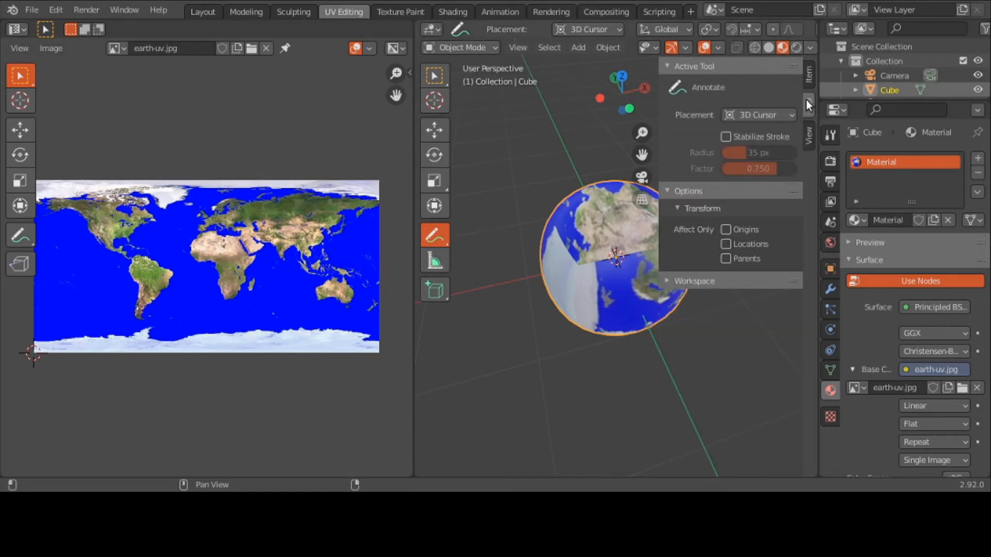
click(809, 77)
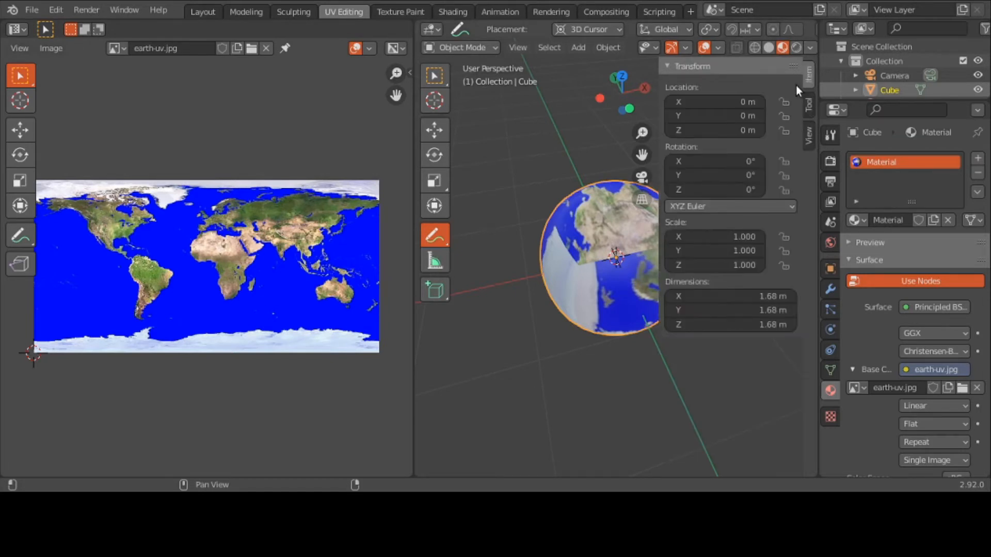
click(808, 108)
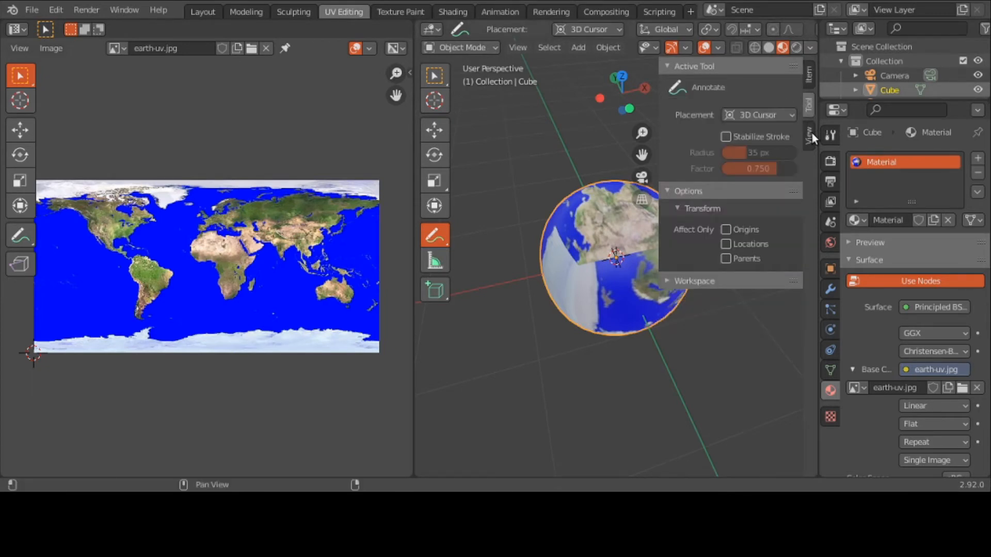
click(809, 135)
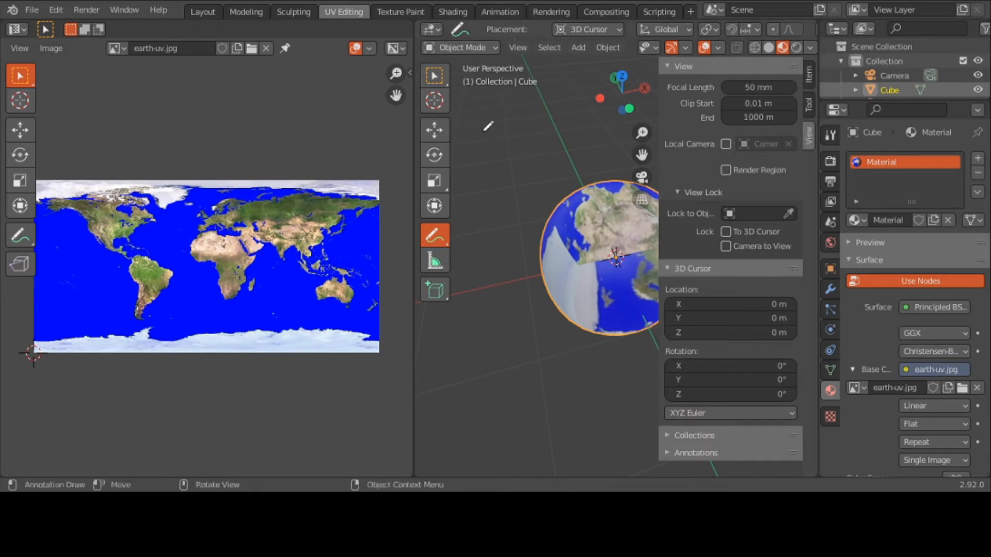
click(447, 200)
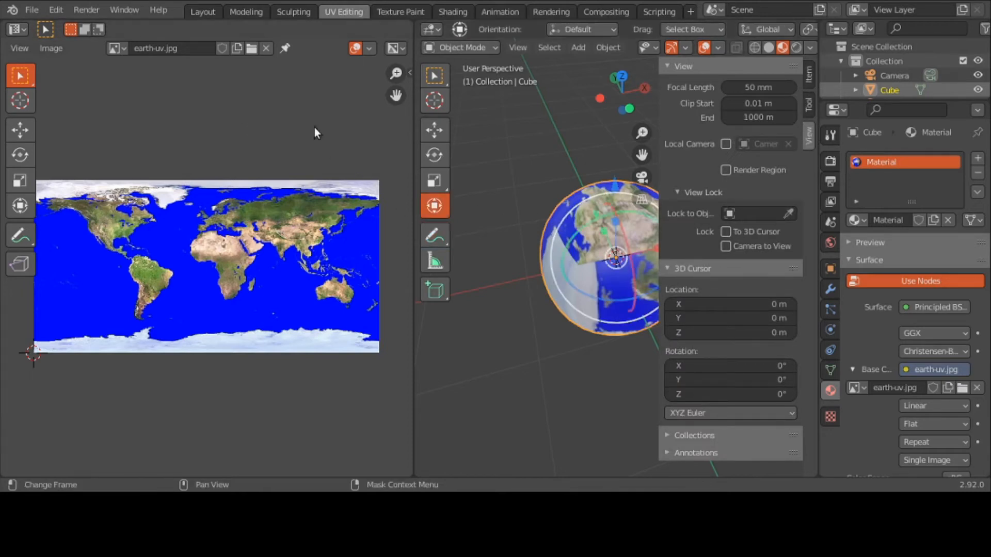
click(435, 235)
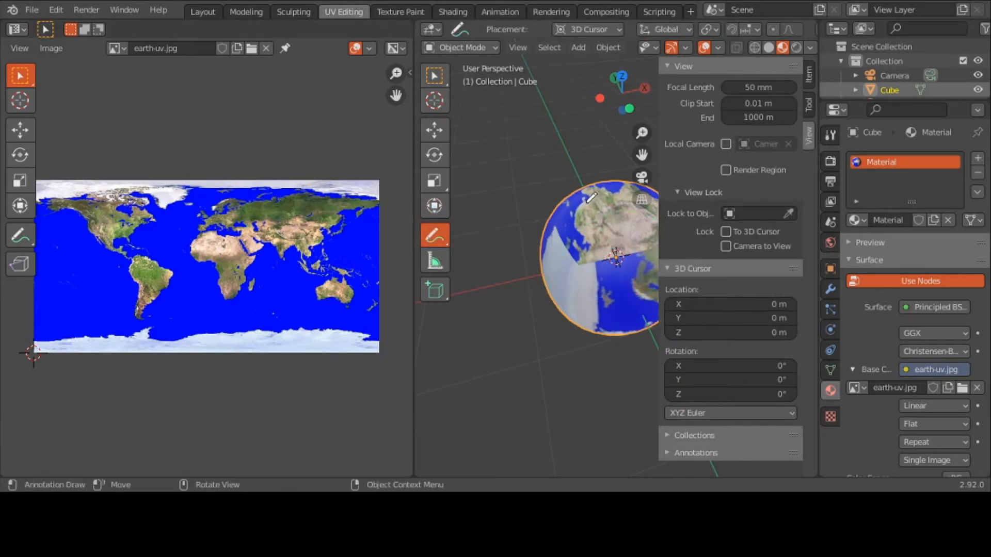
key(n)
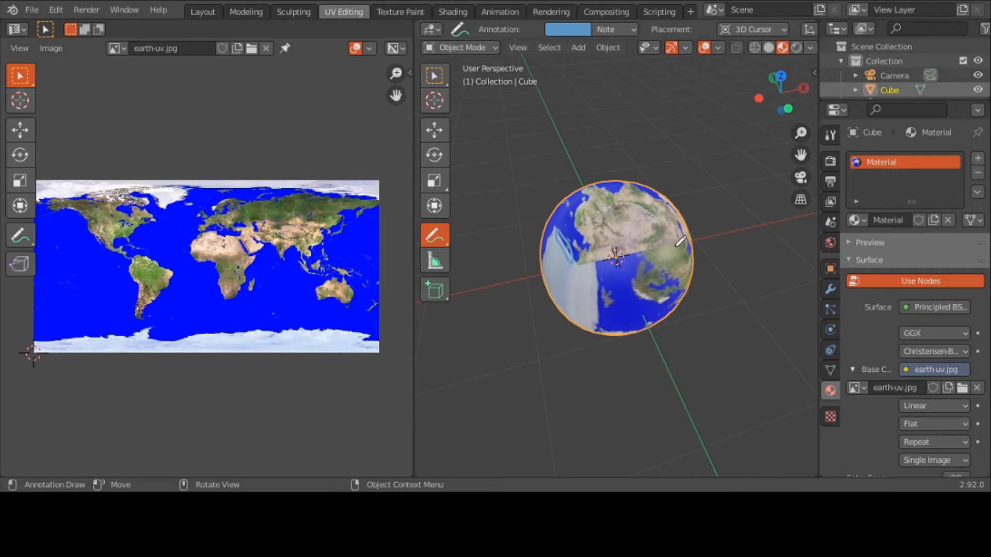
Set the annotation colour to red and outline the long texture seam across the middle of the sphere.
key(n)
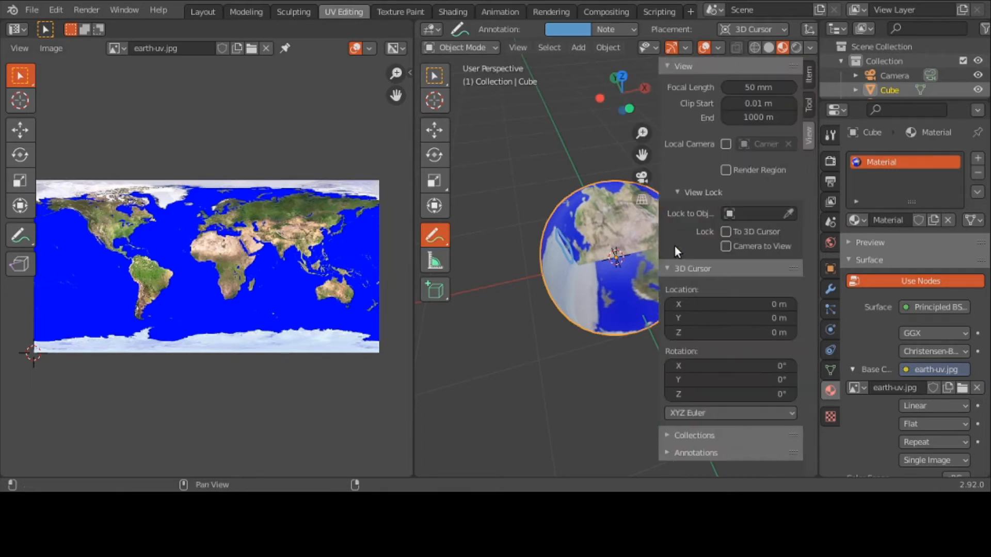
click(810, 103)
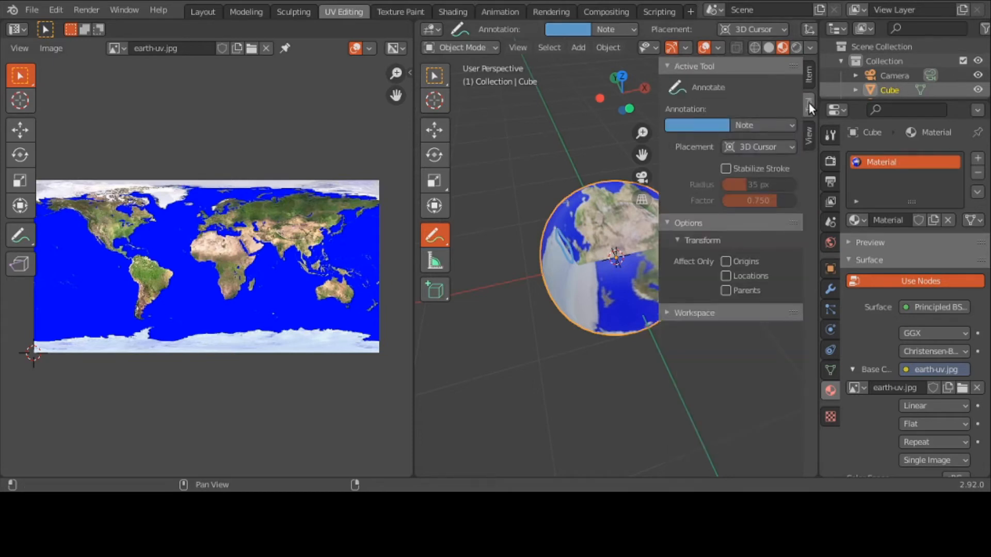
click(703, 122)
click(726, 236)
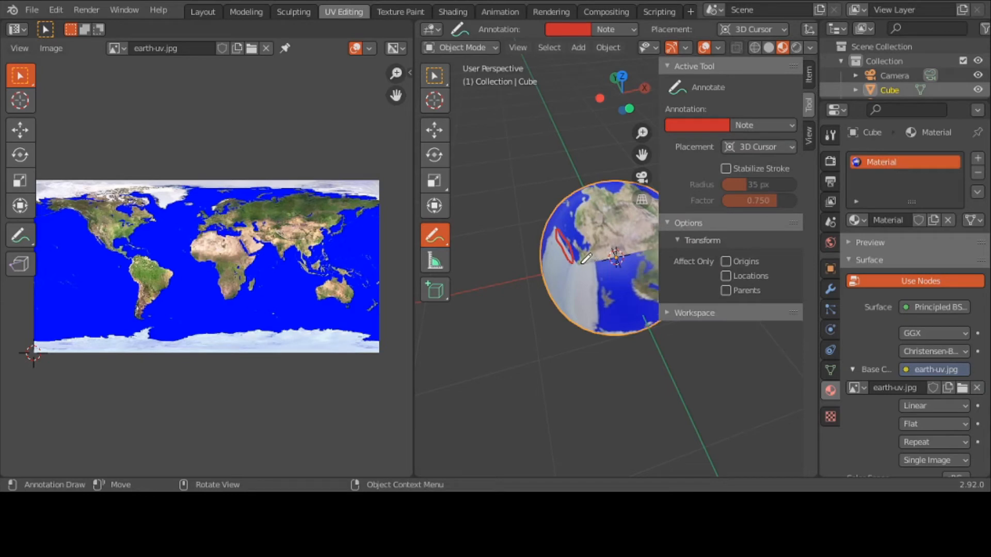
key(n)
mouse_move(582, 263)
mouse_down()
mouse_move(651, 253)
mouse_move(645, 242)
mouse_move(587, 253)
mouse_move(649, 253)
mouse_move(590, 256)
mouse_up()
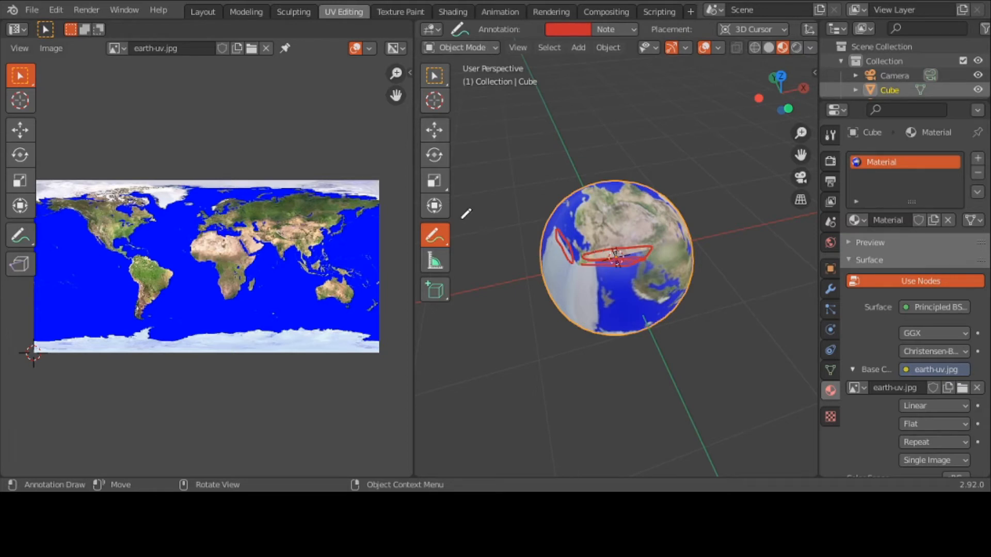
Switch the sphere to Edit Mode to display its UV layout over the world map.
mouse_move(489, 245)
middle_down()
mouse_move(550, 255)
mouse_move(766, 205)
mouse_move(718, 223)
middle_up()
mouse_move(578, 269)
middle_down()
mouse_move(607, 239)
mouse_move(626, 124)
mouse_move(666, 146)
mouse_move(711, 202)
mouse_move(748, 217)
mouse_move(449, 68)
mouse_move(456, 84)
mouse_move(716, 292)
mouse_move(779, 252)
mouse_move(795, 220)
mouse_move(777, 221)
middle_up()
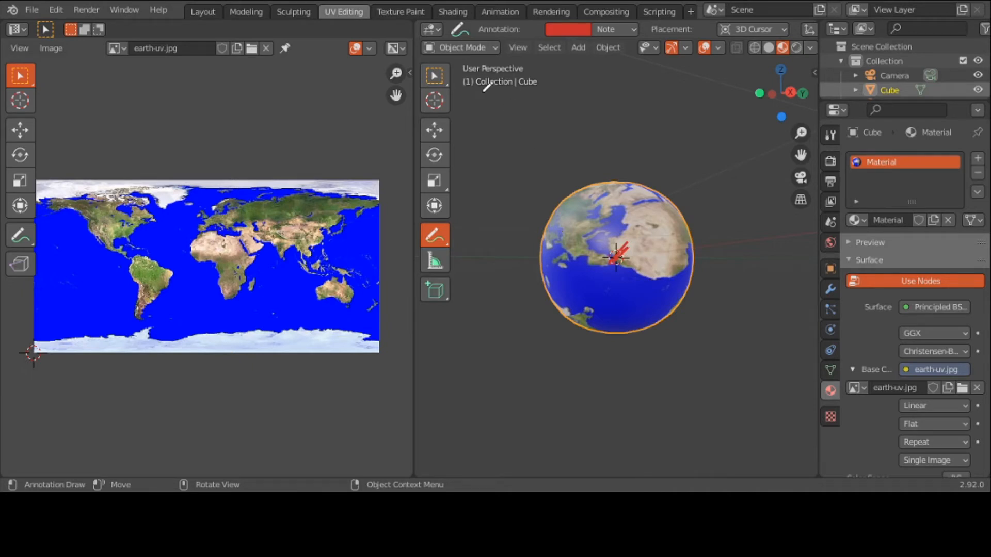
key(Tab)
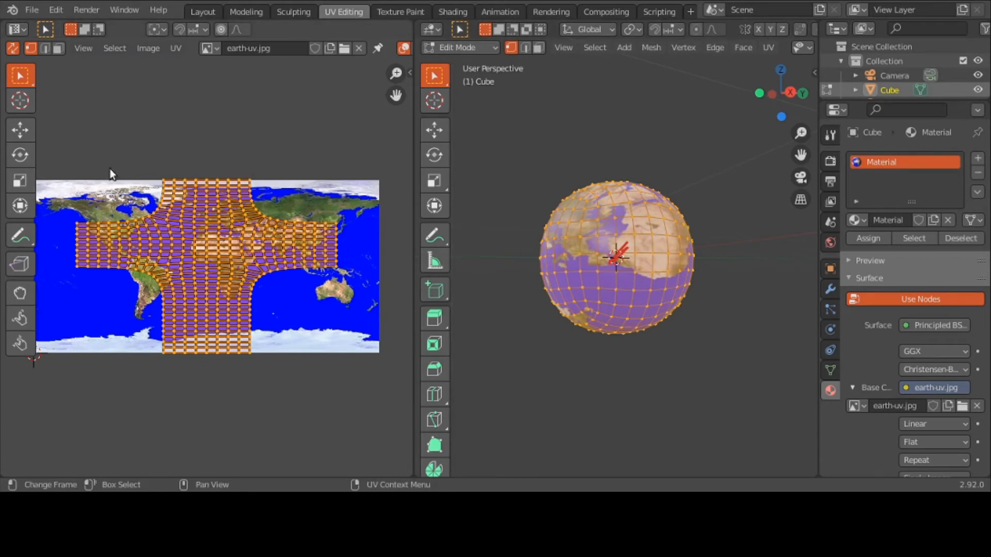
Circle the cross-shaped UV layout with an annotation in the UV editor, erase the strokes and return to the Annotate tool.
click(20, 236)
mouse_move(170, 154)
mouse_down()
mouse_move(140, 162)
mouse_move(102, 227)
mouse_move(103, 290)
mouse_move(204, 364)
mouse_move(320, 333)
mouse_move(345, 225)
mouse_move(301, 150)
mouse_move(225, 131)
mouse_move(138, 144)
mouse_move(118, 166)
mouse_up()
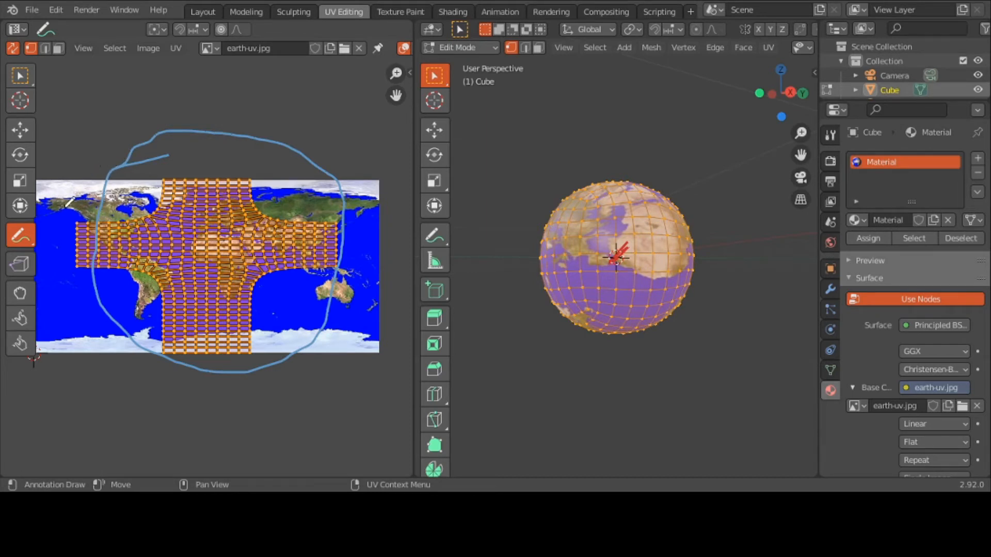
drag(27, 237, 66, 324)
mouse_move(117, 209)
mouse_down()
mouse_move(141, 150)
mouse_move(93, 221)
mouse_move(122, 150)
mouse_move(310, 144)
mouse_move(133, 110)
mouse_move(327, 159)
mouse_move(328, 287)
mouse_move(291, 326)
mouse_move(289, 348)
mouse_move(210, 349)
mouse_move(103, 299)
mouse_move(100, 185)
mouse_up()
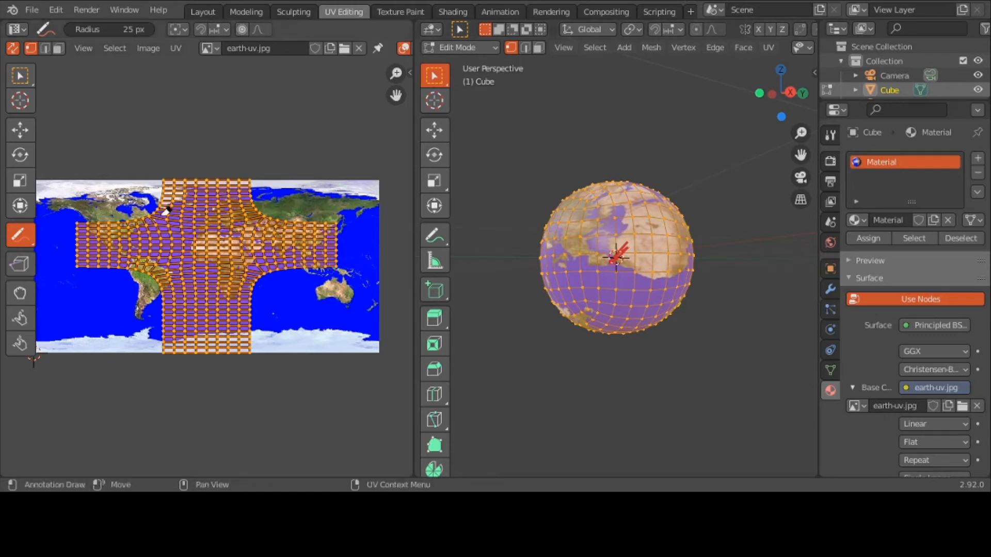
click(27, 244)
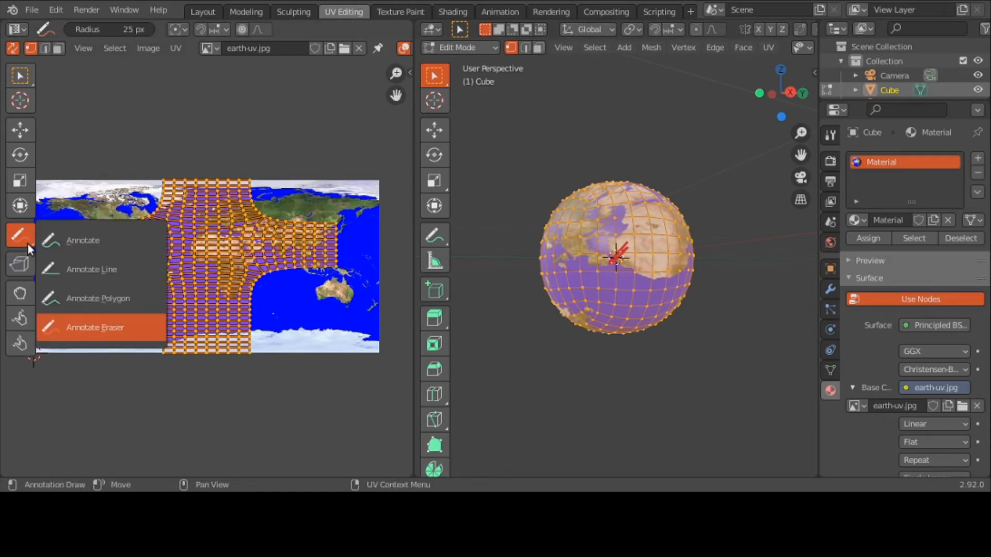
click(67, 246)
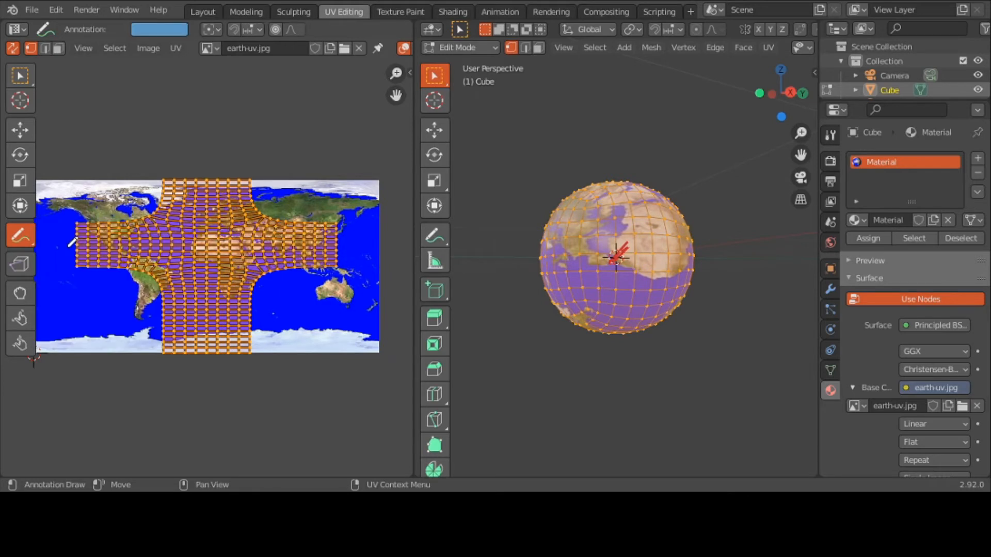
Select the sphere's entire mesh, unwrap it with Sphere Projection and clear the full selection.
right_click(578, 201)
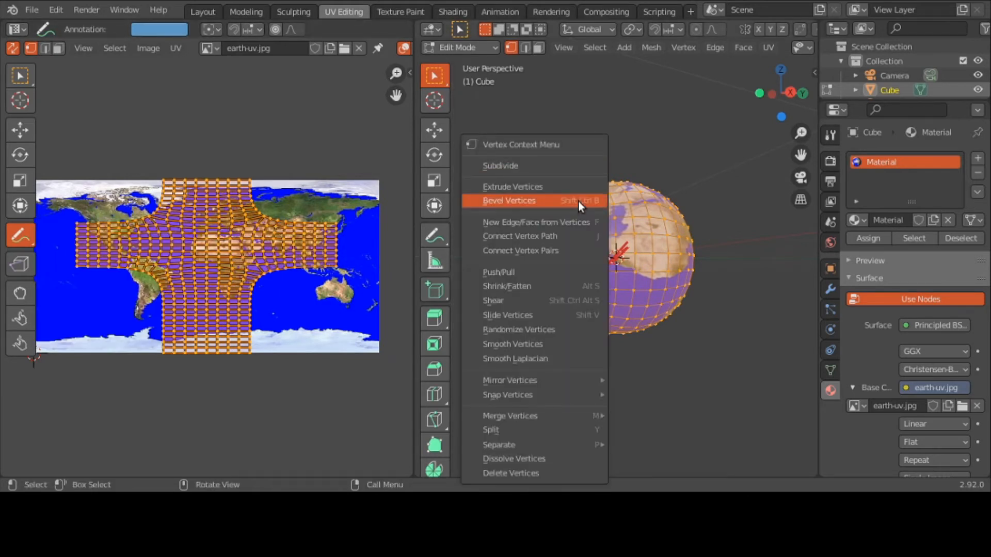
click(637, 107)
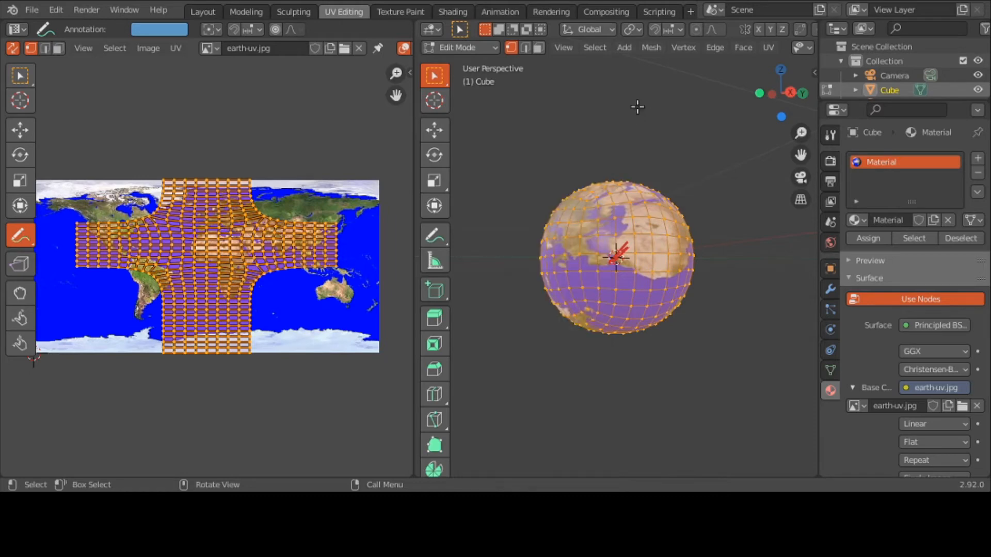
key(alt+a)
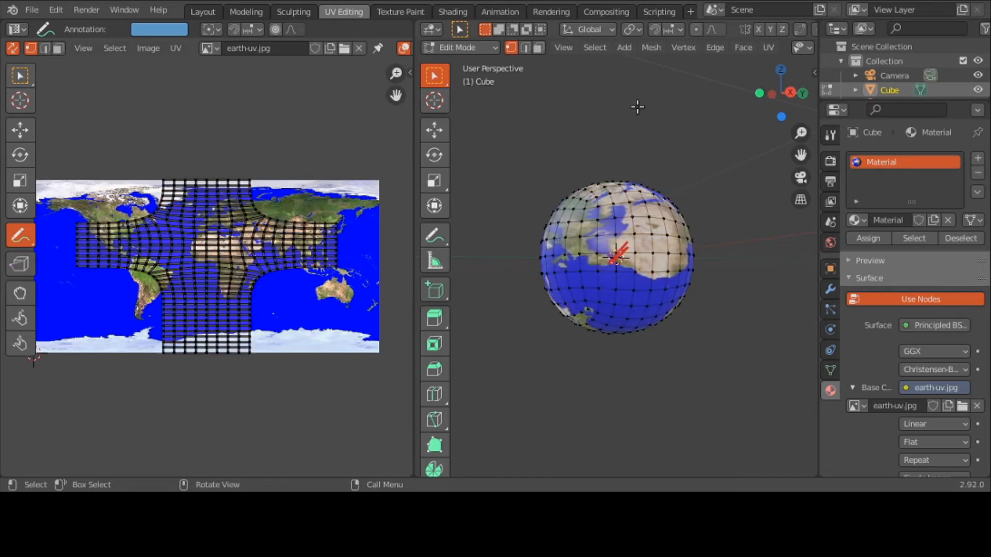
key(a)
key(u)
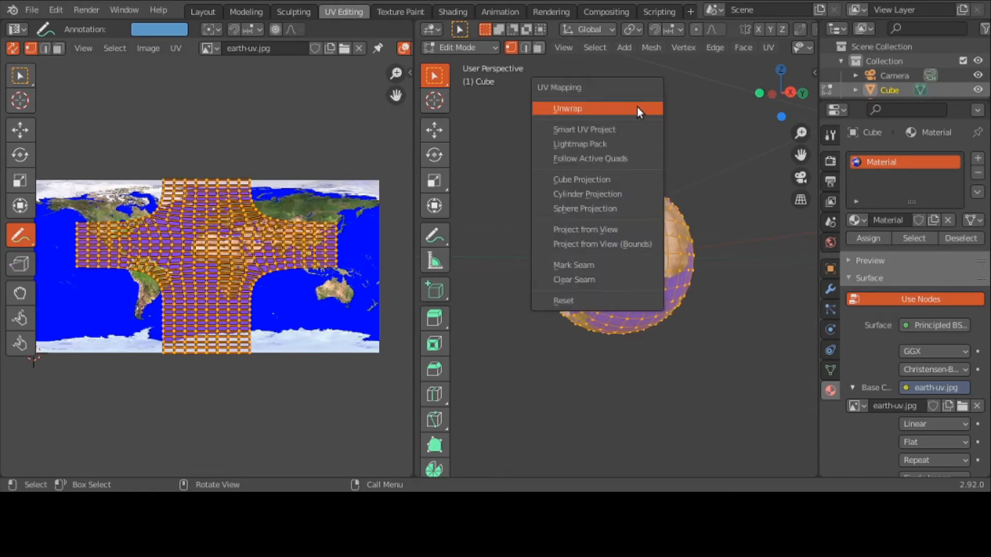
click(630, 206)
click(534, 194)
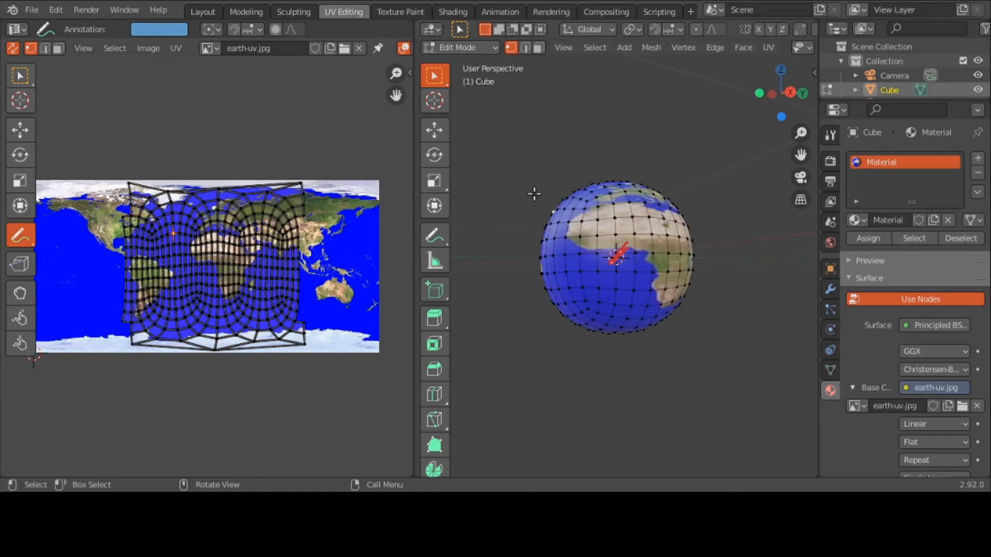
Remove the red seam annotations from the sphere with Annotate Eraser and switch back to the Annotate tool.
mouse_move(534, 194)
middle_down()
mouse_move(759, 232)
mouse_move(767, 211)
mouse_move(692, 216)
mouse_move(728, 206)
middle_up()
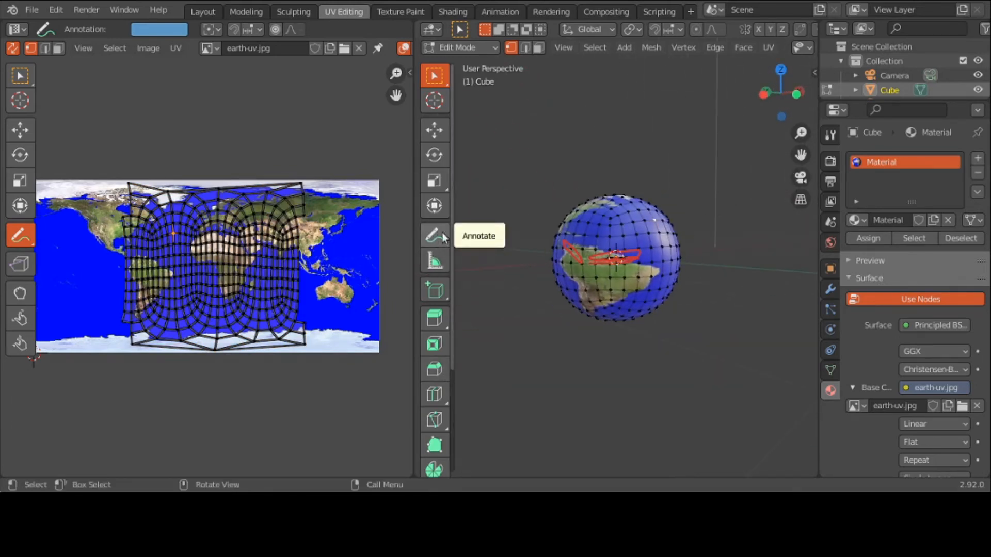
mouse_move(562, 268)
middle_down()
mouse_move(627, 213)
mouse_move(626, 191)
mouse_move(701, 301)
mouse_move(740, 326)
middle_up()
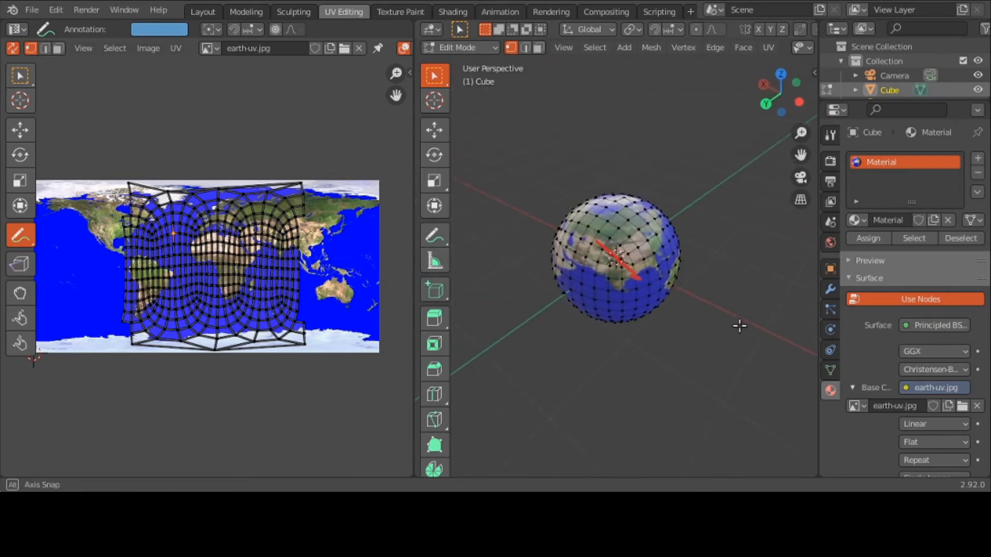
middle_drag(630, 291, 499, 238)
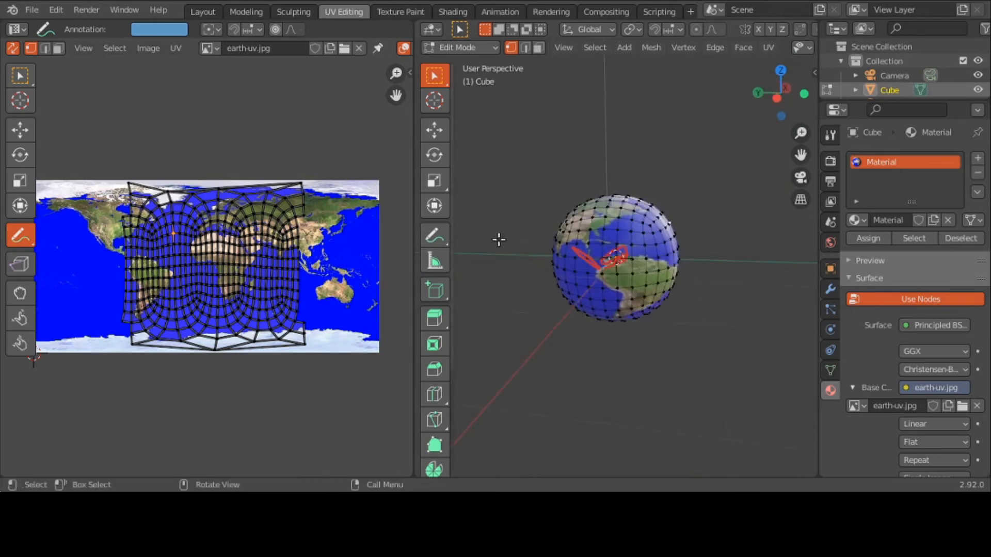
mouse_move(439, 240)
mouse_down()
mouse_move(453, 246)
mouse_move(500, 347)
mouse_move(508, 333)
mouse_up()
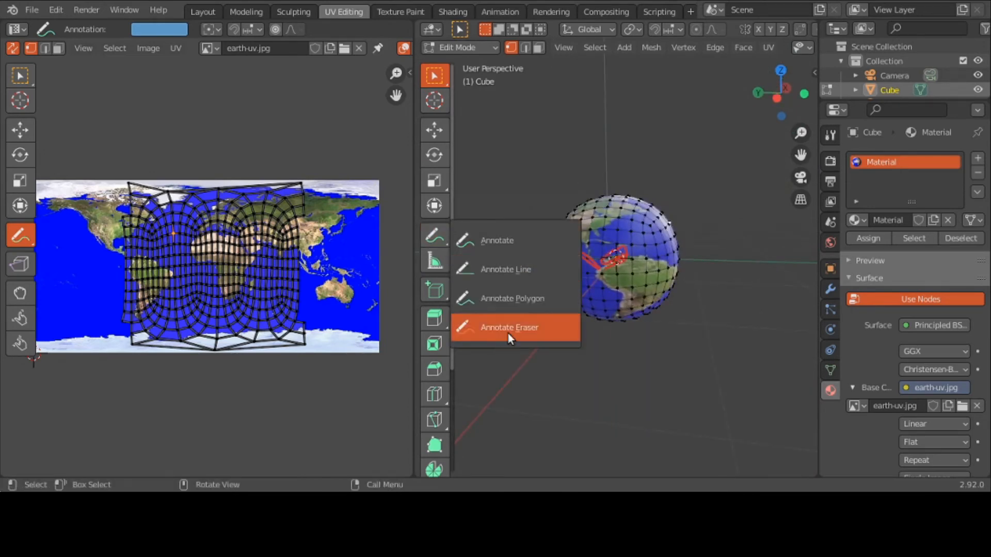
click(508, 333)
mouse_move(632, 253)
mouse_down()
mouse_move(597, 272)
mouse_move(568, 250)
mouse_up()
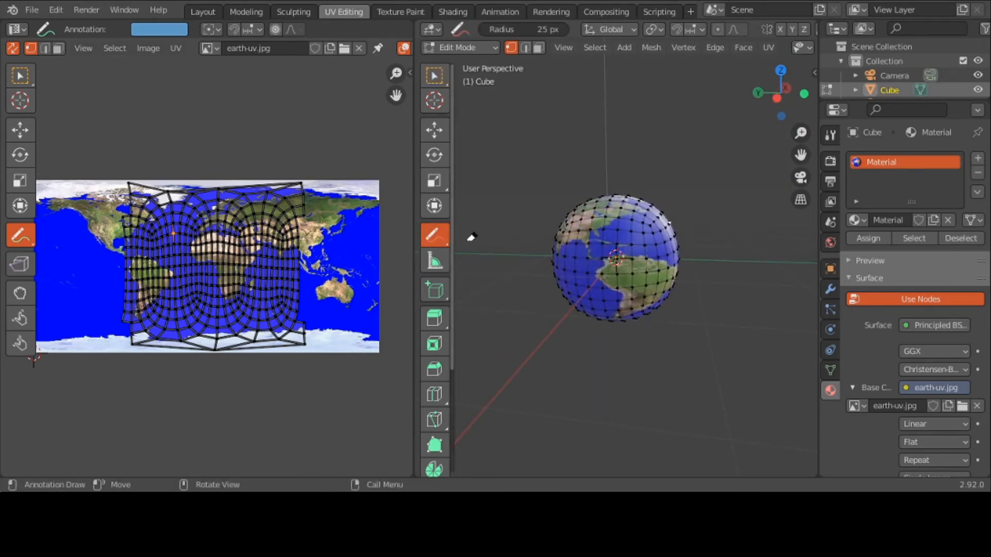
click(471, 237)
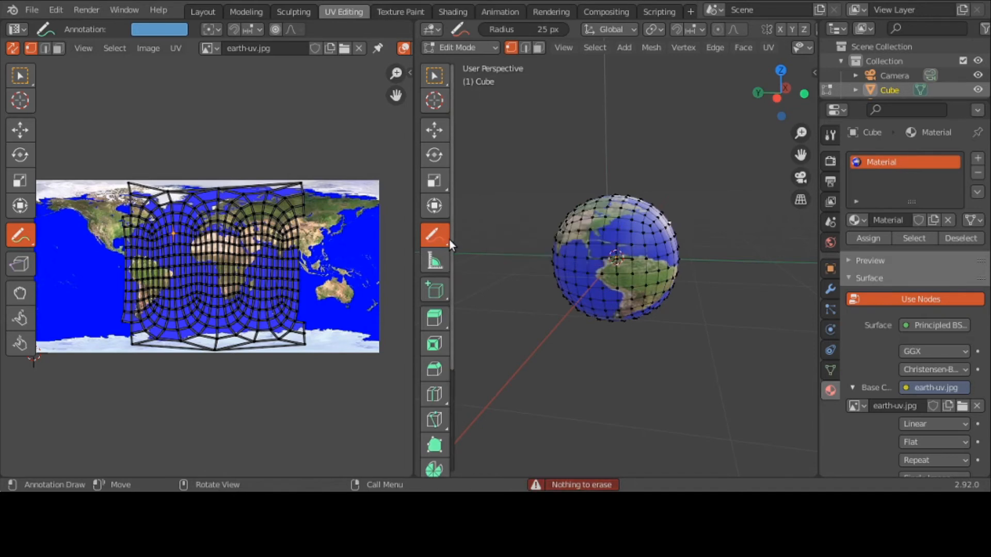
drag(443, 242, 485, 241)
click(484, 242)
Reactivate the box selection tool in the 3D viewport and check how the projected world map wraps around the sphere.
mouse_move(676, 320)
middle_down()
mouse_move(651, 276)
mouse_move(686, 283)
mouse_move(628, 290)
middle_up()
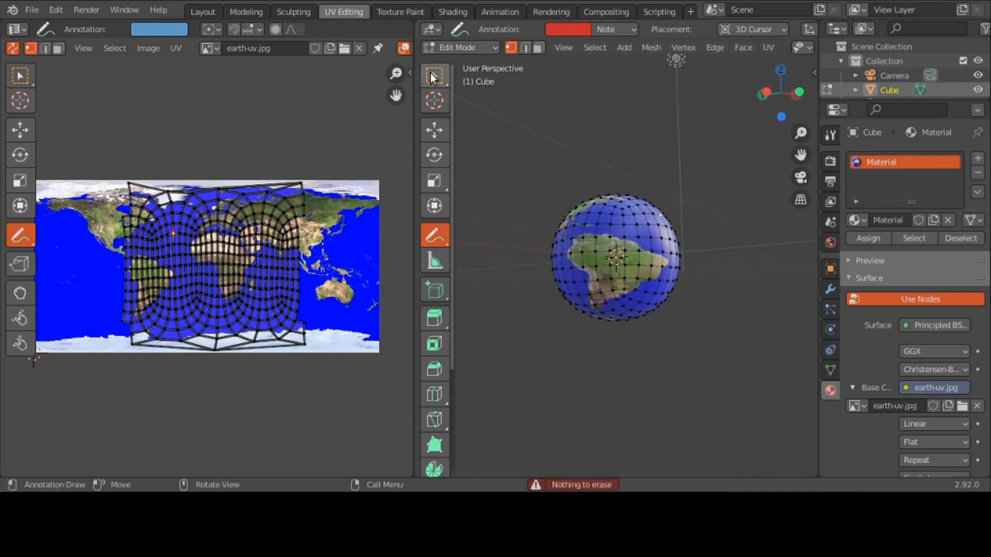
click(434, 76)
middle_drag(650, 216, 753, 309)
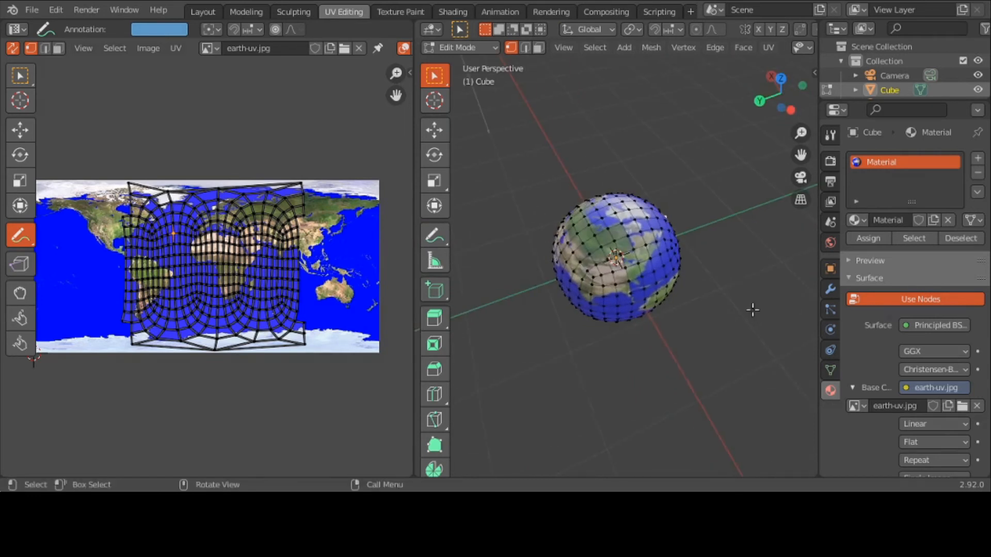
middle_drag(619, 254, 624, 204)
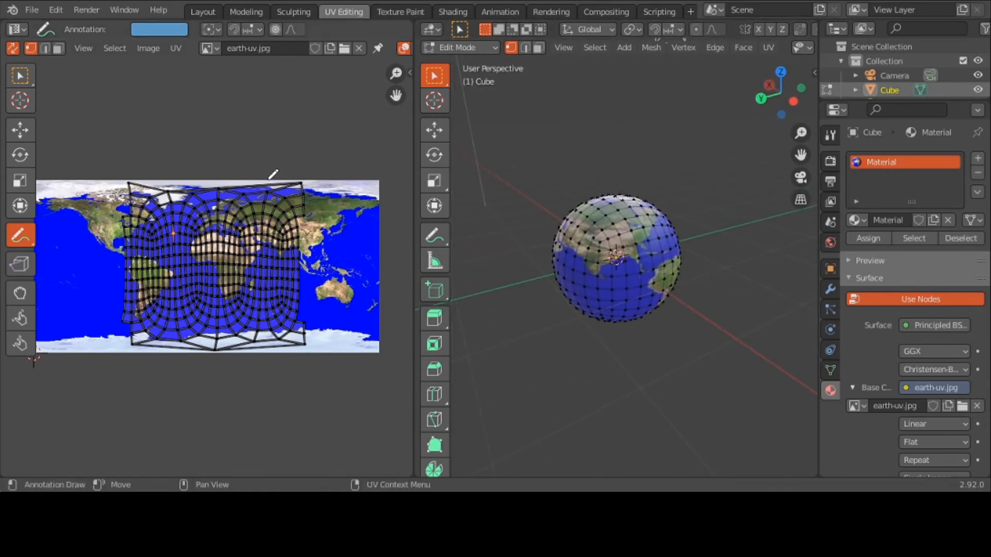
scroll(274, 174, down, 1)
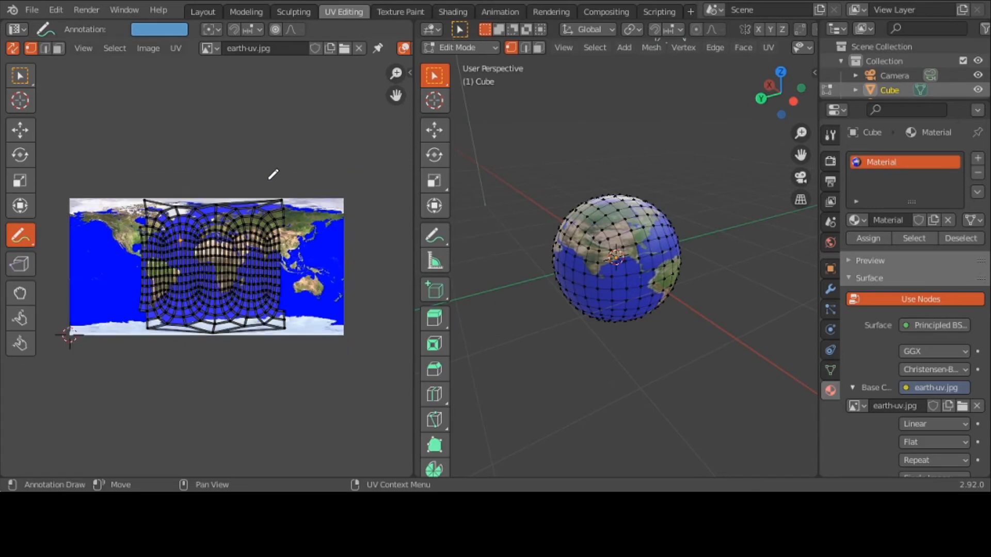
Select the entire UV layout and scale it along X by about 2.05 to span the width of the world map.
key(a)
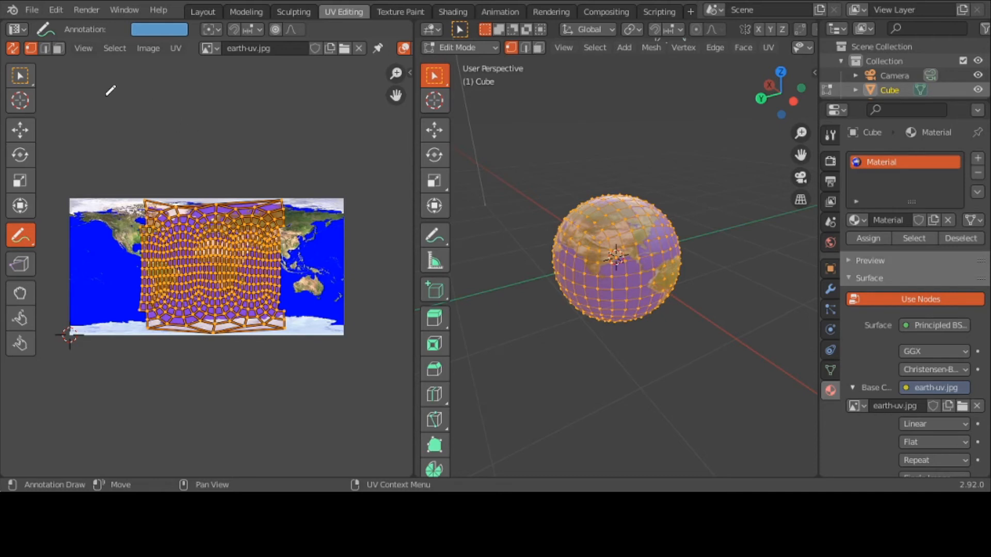
click(21, 76)
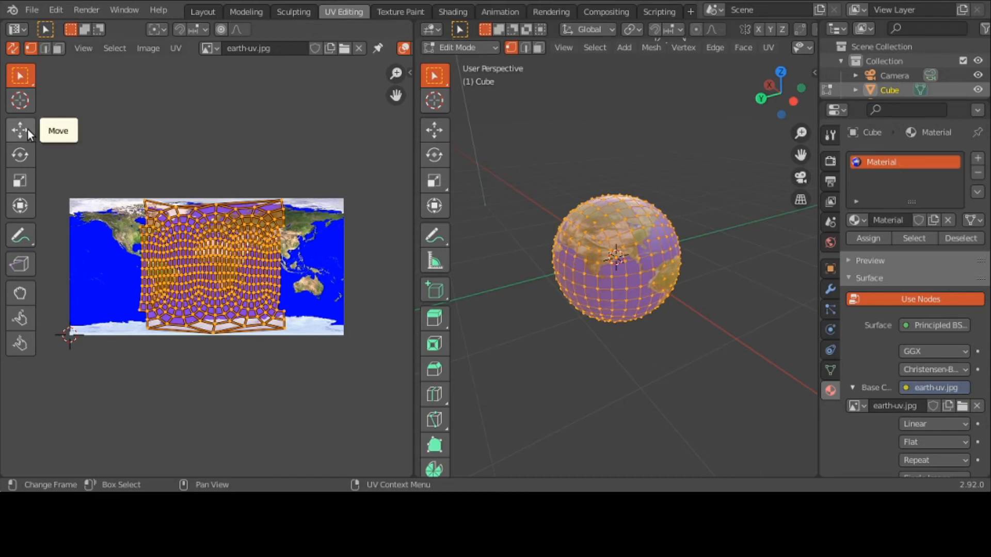
click(21, 180)
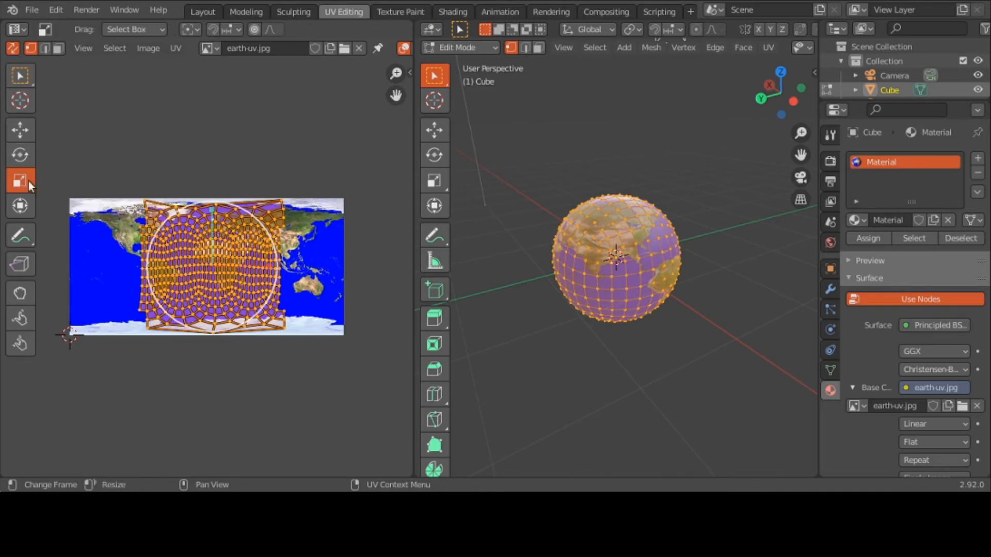
click(17, 74)
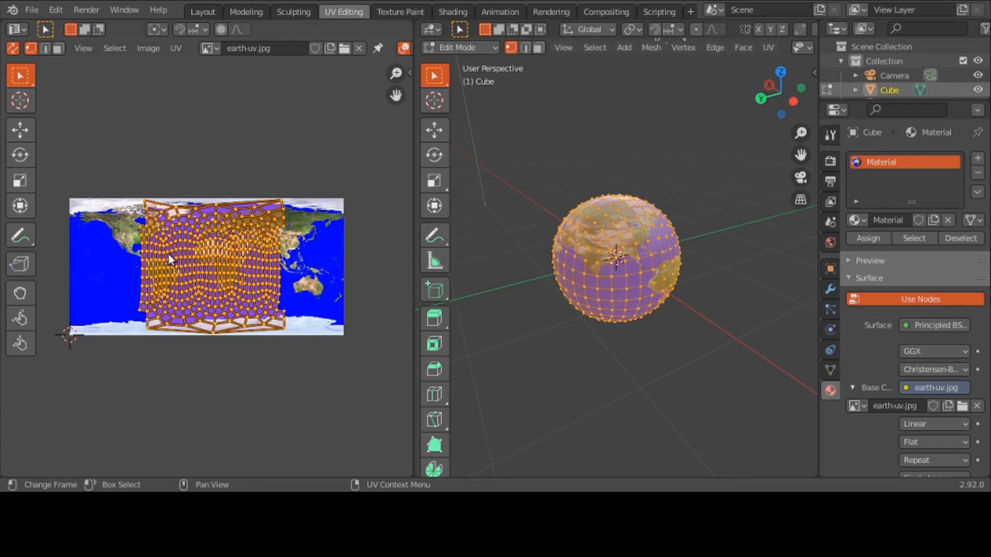
key(s)
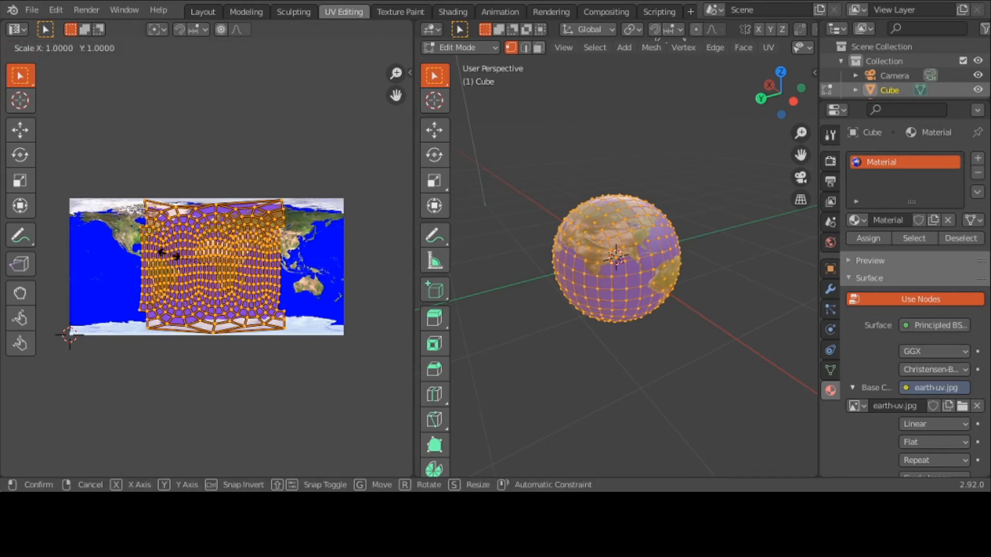
key(x)
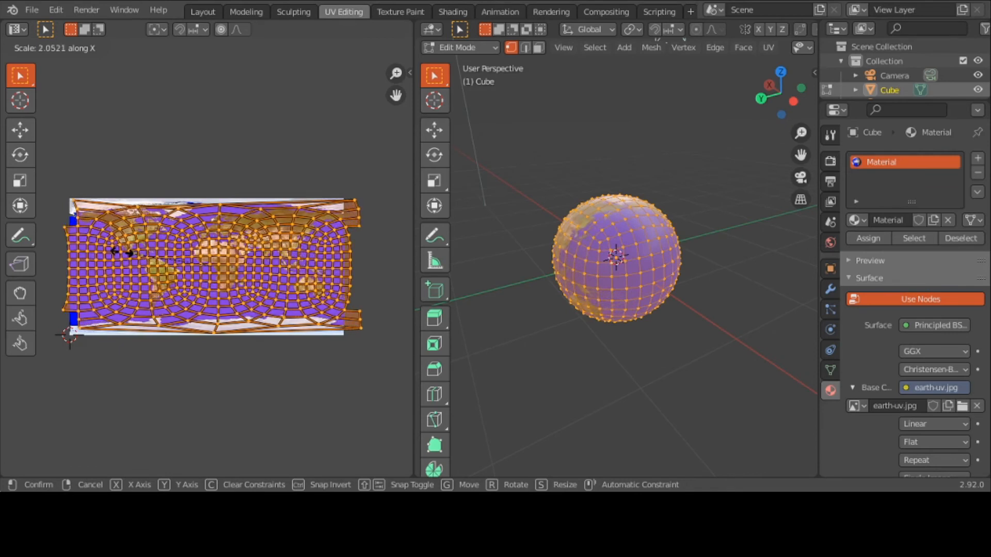
click(122, 252)
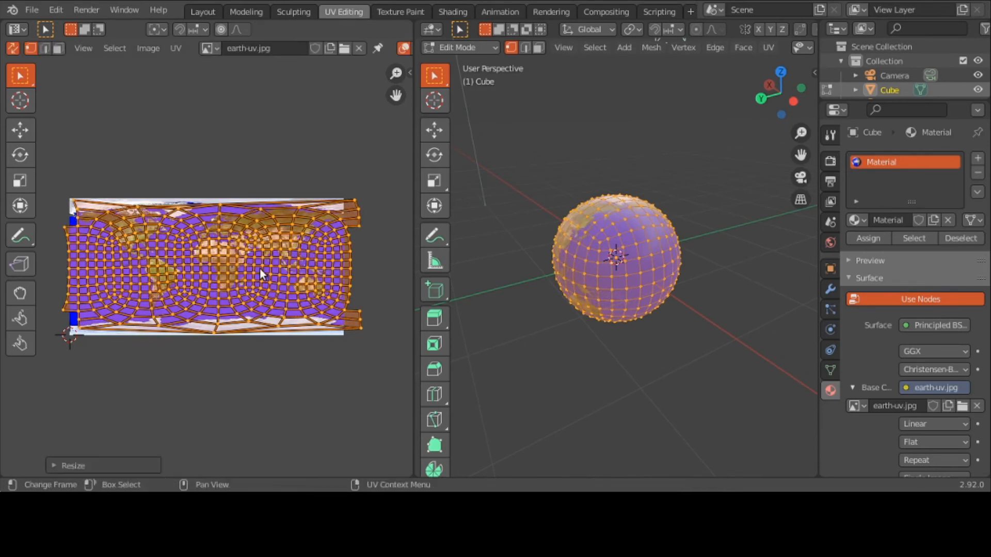
Move the widened UV layout about -0.03 in X to center it over the world map, and clear the selection.
key(g)
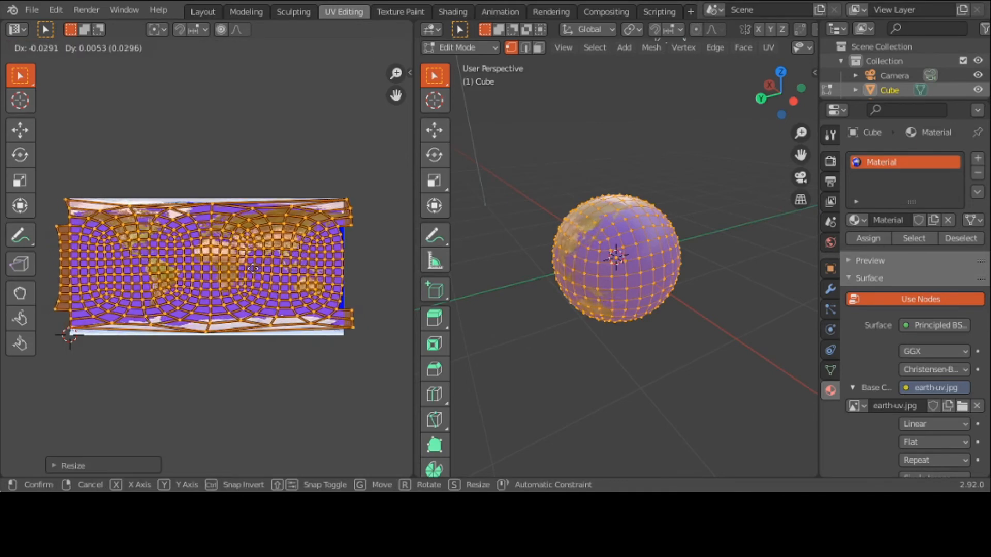
click(251, 268)
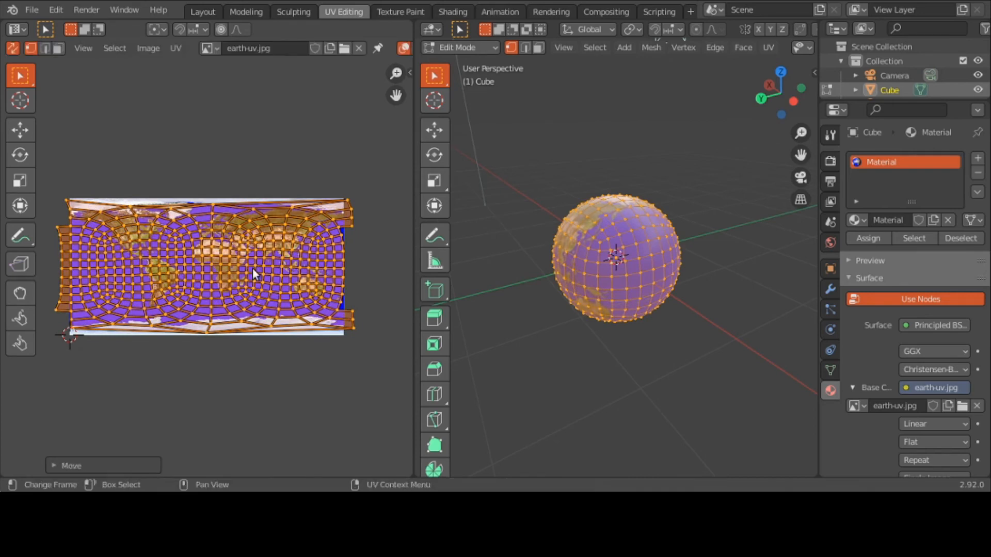
click(548, 229)
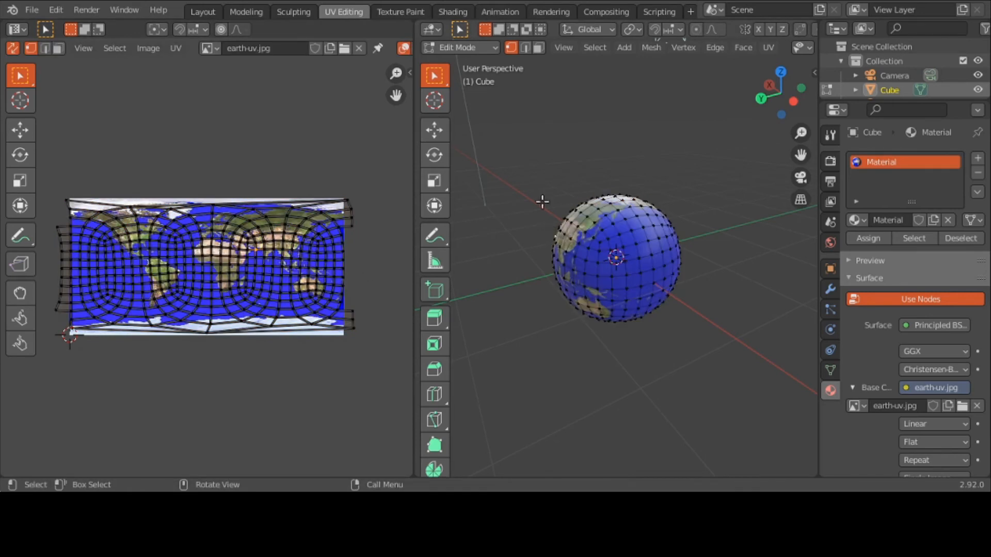
Switch the sphere to Object Mode and turn the globe to view Africa.
click(463, 49)
click(462, 66)
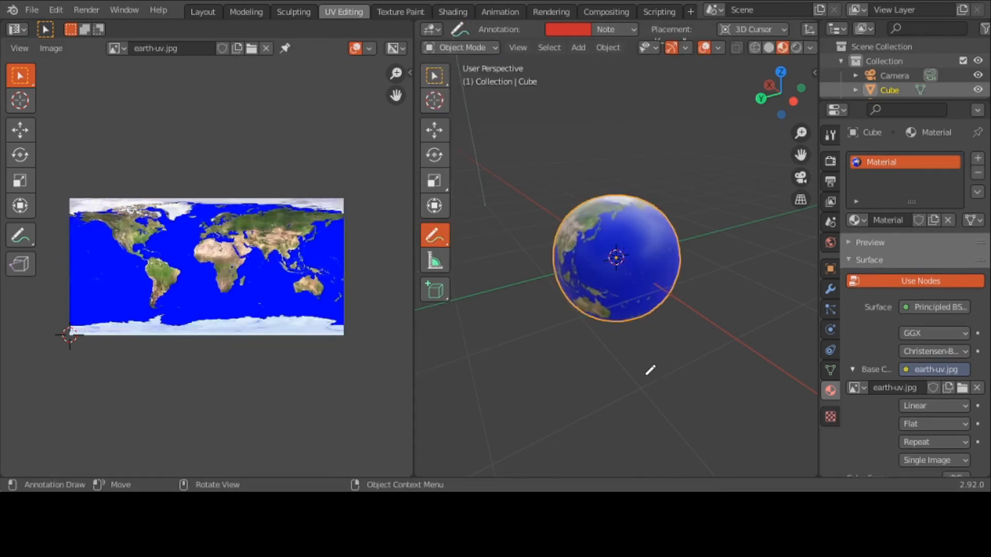
mouse_move(648, 370)
middle_down()
mouse_move(663, 292)
mouse_move(713, 203)
mouse_move(730, 215)
mouse_move(776, 367)
mouse_move(764, 362)
middle_up()
middle_drag(593, 328, 726, 294)
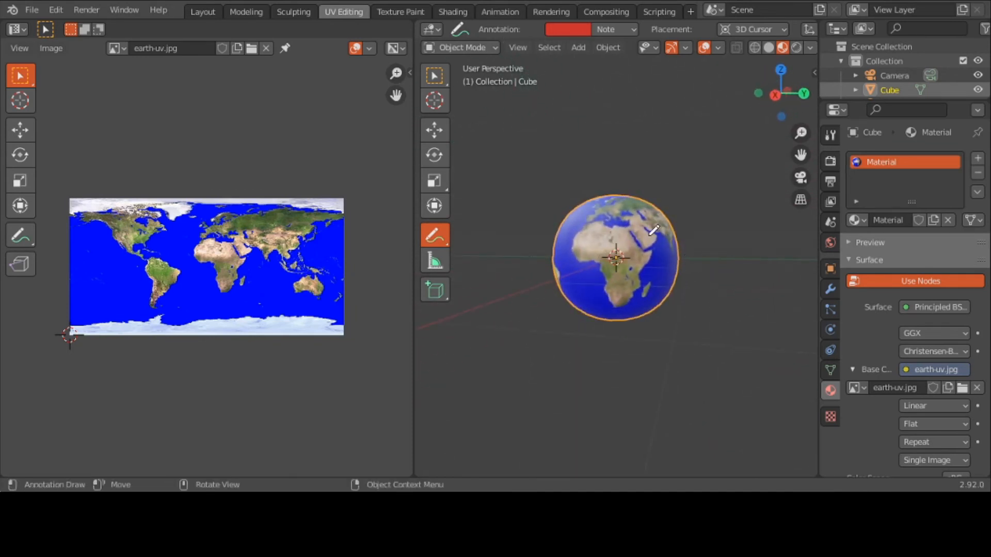
Circle Africa on the globe with a red annotation and remove the stroke with Annotate Eraser.
mouse_move(649, 223)
mouse_down()
mouse_move(606, 200)
mouse_move(567, 249)
mouse_move(617, 319)
mouse_move(679, 277)
mouse_move(661, 213)
mouse_move(621, 215)
mouse_up()
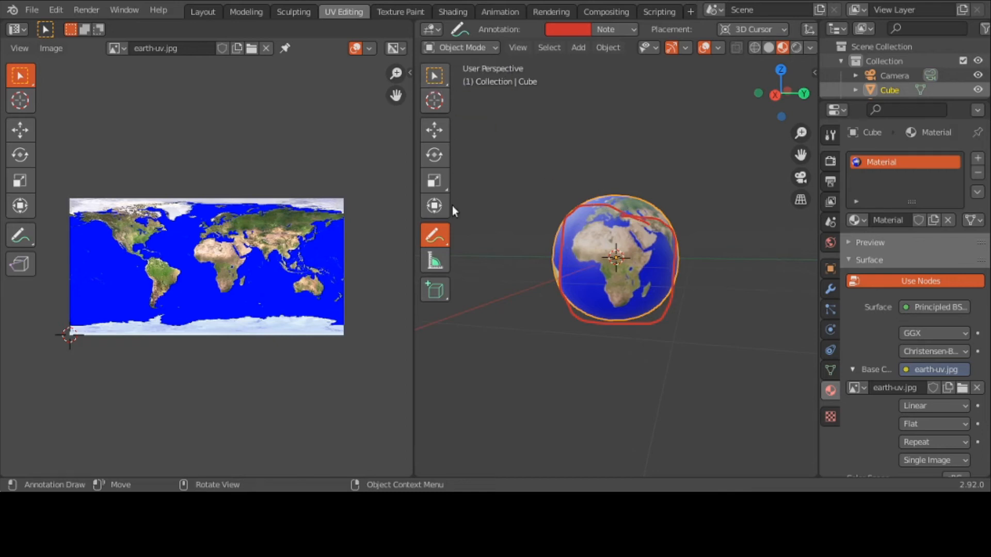
drag(447, 236, 515, 326)
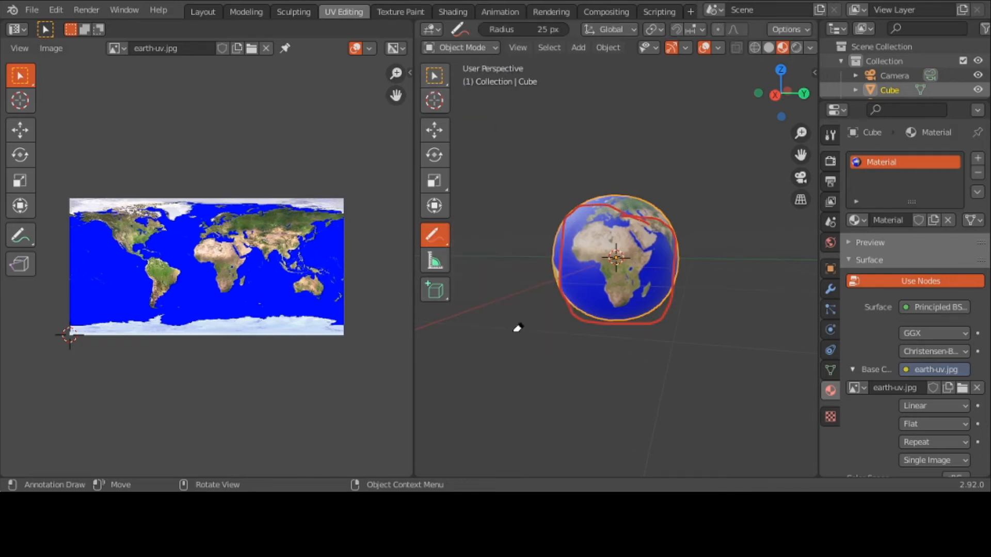
mouse_move(657, 241)
mouse_down()
mouse_move(571, 210)
mouse_move(568, 311)
mouse_move(692, 294)
mouse_move(678, 219)
mouse_move(680, 247)
mouse_up()
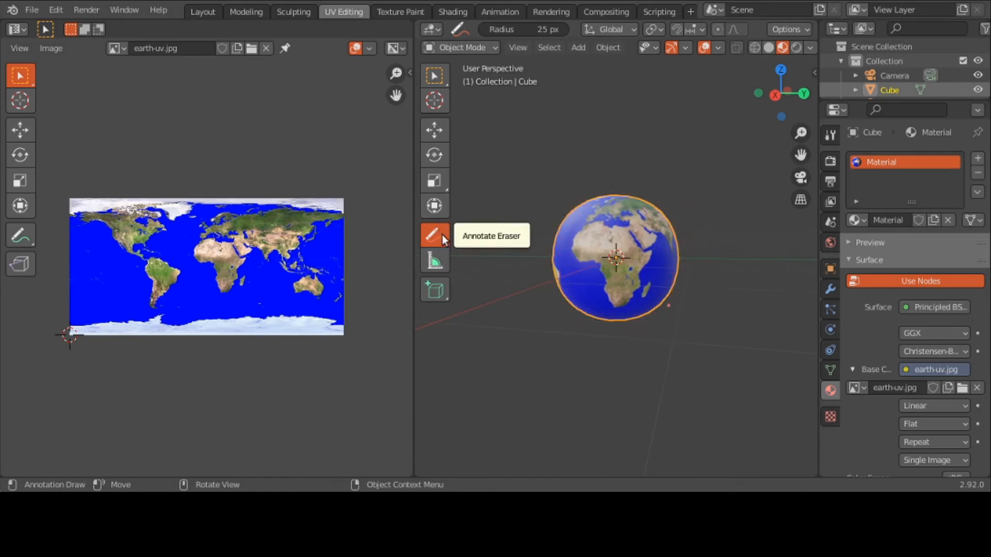
Circle North America on the globe with a freehand annotation and erase the stroke.
mouse_move(540, 155)
middle_down()
mouse_move(594, 185)
mouse_move(696, 192)
mouse_move(712, 228)
mouse_move(743, 210)
middle_up()
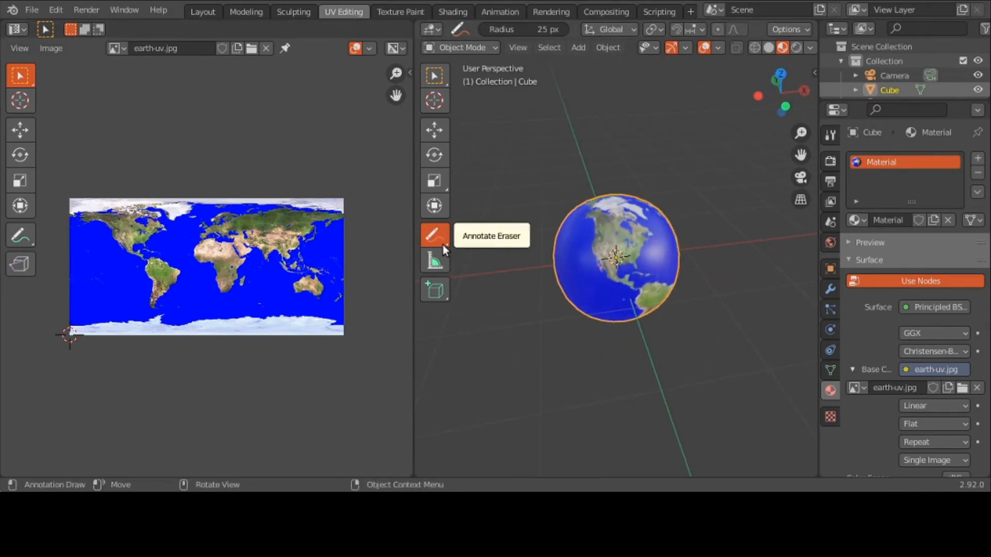
drag(443, 243, 491, 237)
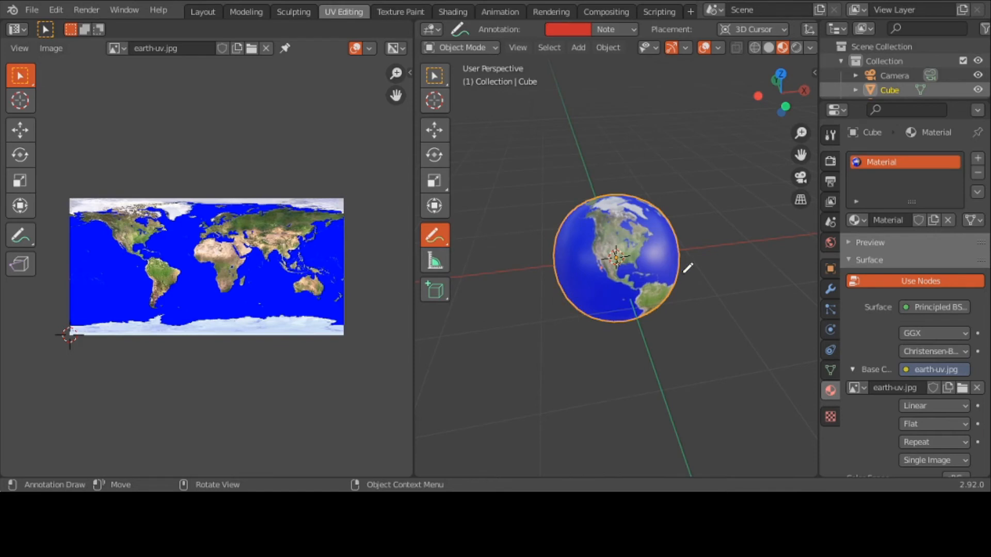
mouse_move(665, 243)
mouse_down()
mouse_move(611, 227)
mouse_move(575, 254)
mouse_move(594, 288)
mouse_move(621, 298)
mouse_move(652, 288)
mouse_move(663, 238)
mouse_up()
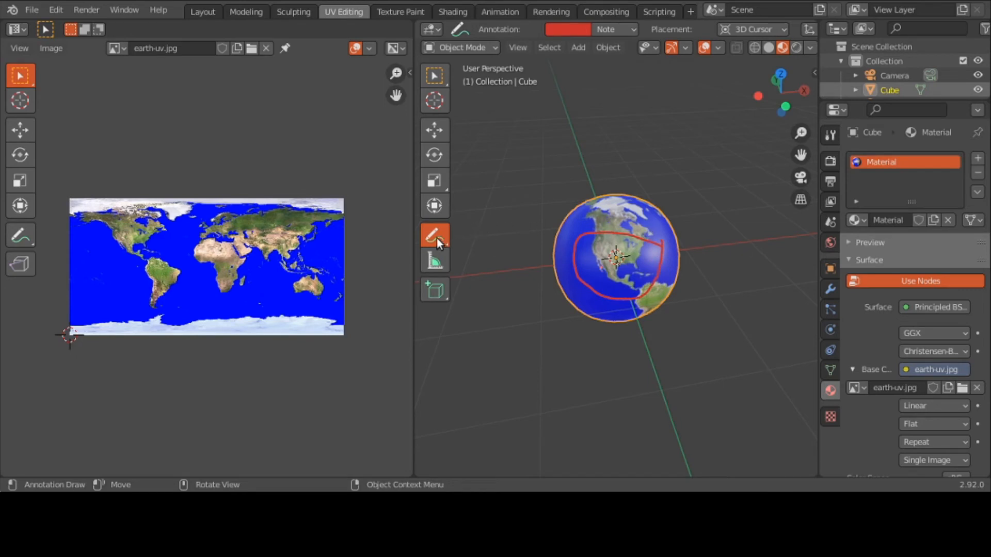
mouse_move(437, 237)
mouse_down()
mouse_move(472, 246)
mouse_move(491, 318)
mouse_up()
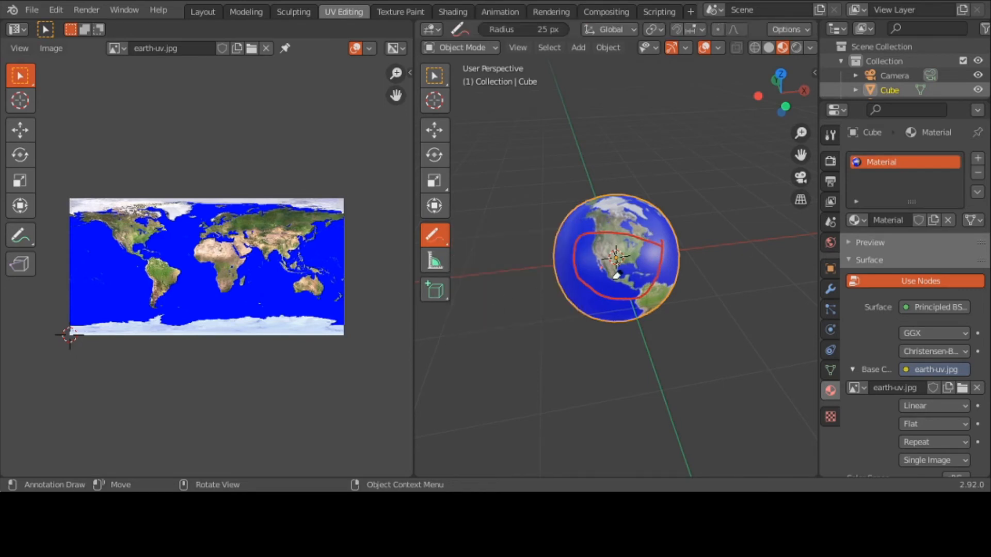
mouse_move(616, 275)
mouse_down()
mouse_move(666, 243)
mouse_move(609, 233)
mouse_move(580, 283)
mouse_move(680, 278)
mouse_up()
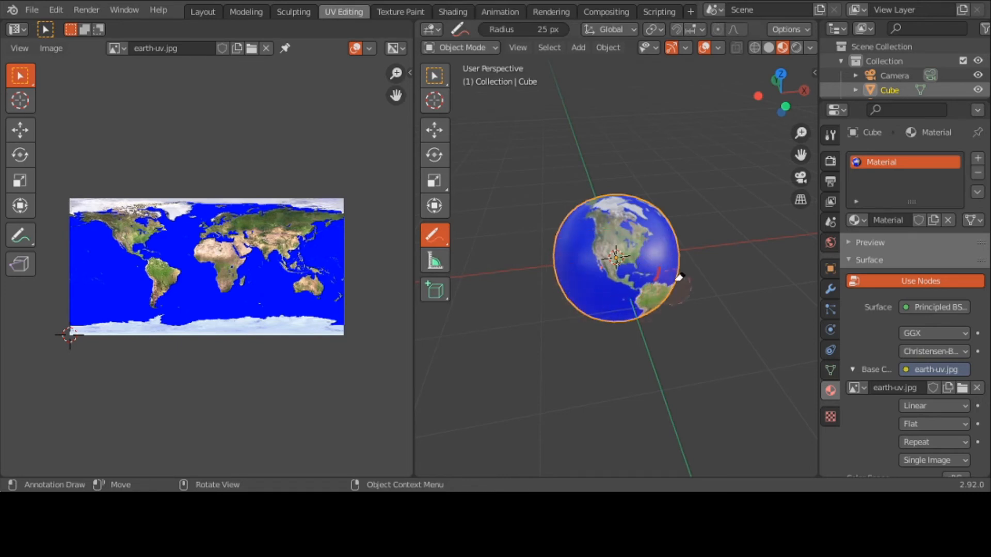
Outline South America on the globe with the Annotate tool and erase all remaining annotation strokes.
scroll(611, 250, up, 5)
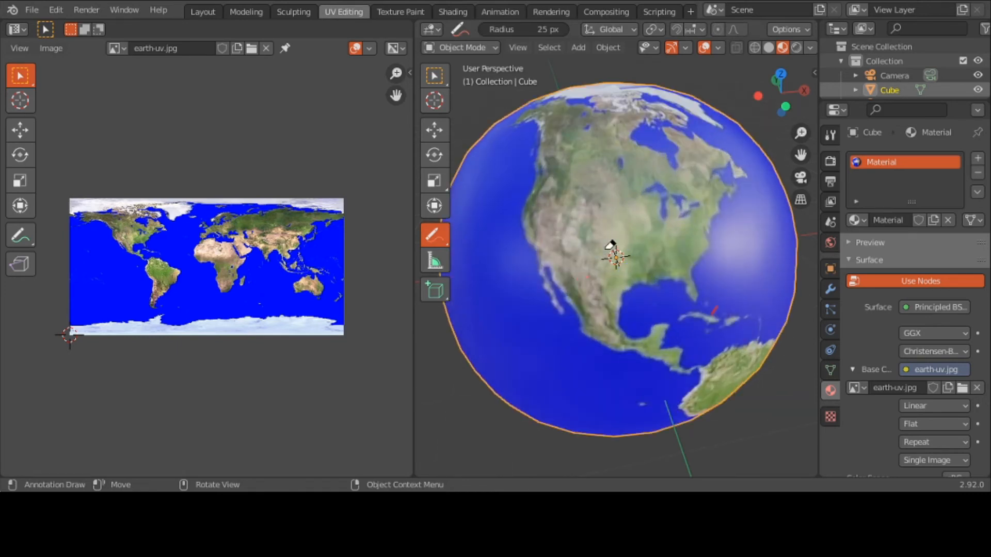
scroll(610, 245, down, 2)
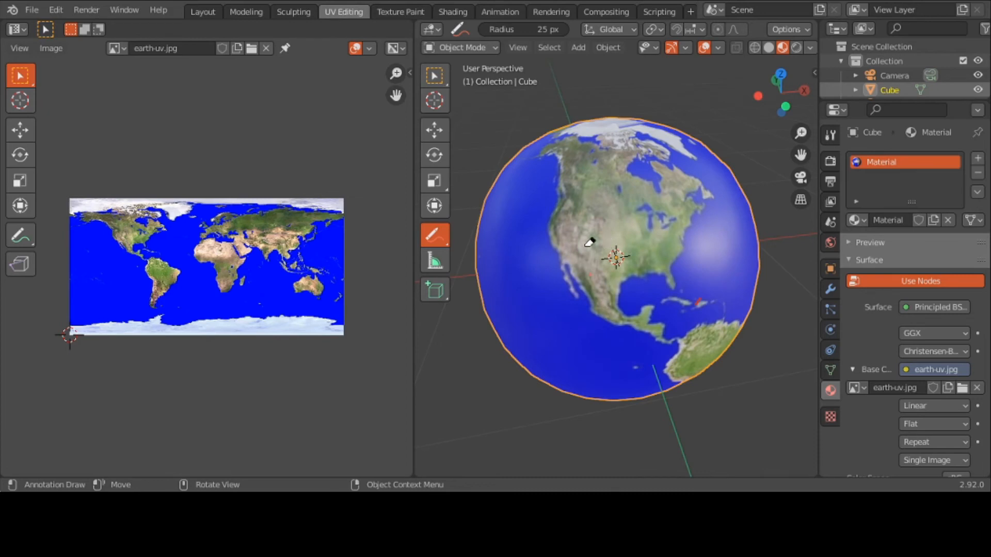
middle_drag(562, 223, 529, 140)
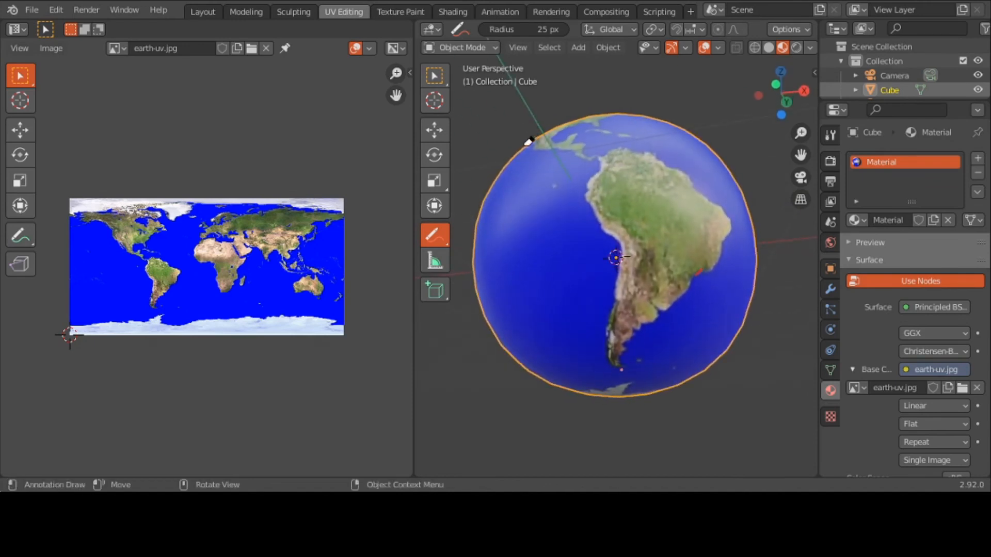
drag(447, 243, 493, 243)
mouse_move(667, 136)
mouse_down()
mouse_move(593, 136)
mouse_move(574, 212)
mouse_move(583, 332)
mouse_move(622, 381)
mouse_move(735, 265)
mouse_move(739, 137)
mouse_move(644, 124)
mouse_up()
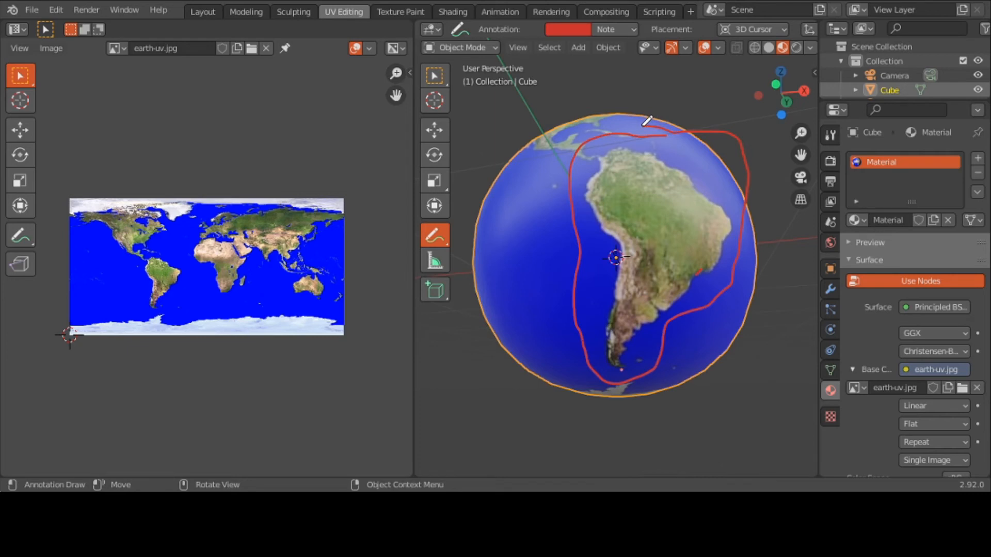
click(439, 240)
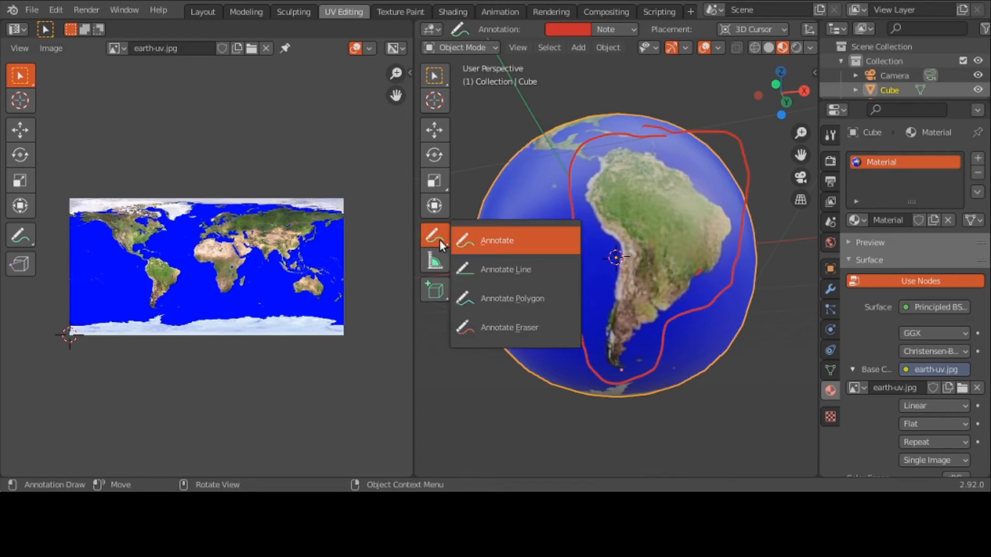
click(496, 327)
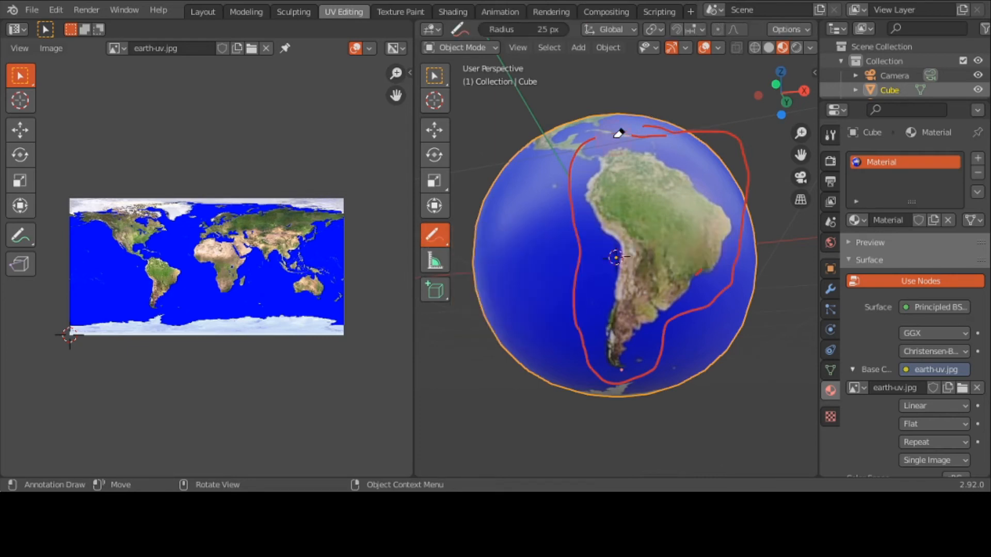
mouse_move(618, 134)
mouse_down()
mouse_move(577, 150)
mouse_move(571, 226)
mouse_move(570, 275)
mouse_move(601, 377)
mouse_move(656, 356)
mouse_move(678, 302)
mouse_move(740, 288)
mouse_move(696, 274)
mouse_move(770, 243)
mouse_move(748, 144)
mouse_move(655, 116)
mouse_move(688, 133)
mouse_move(648, 138)
mouse_up()
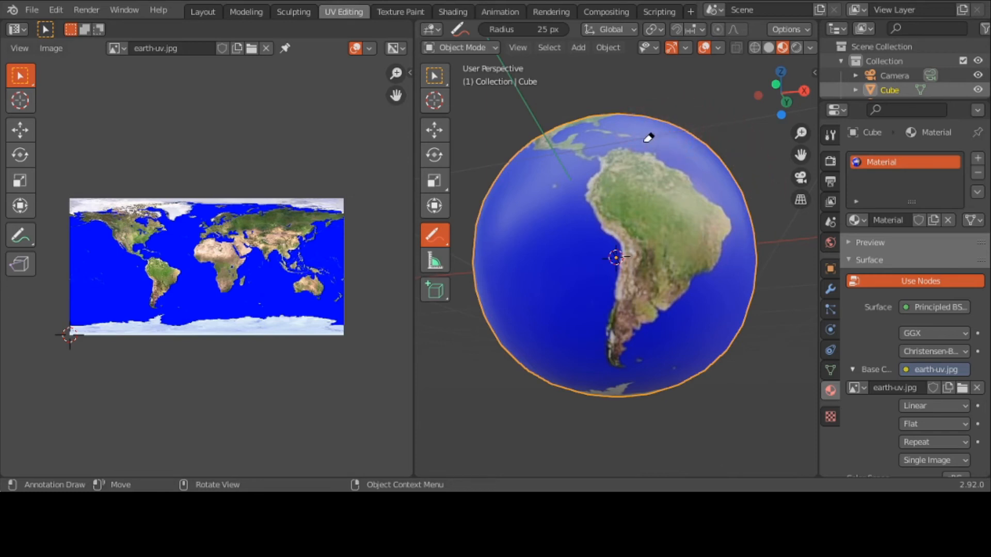
Reactivate the selection tool in the 3D viewport and examine the finished Earth's continents from all sides.
key(w)
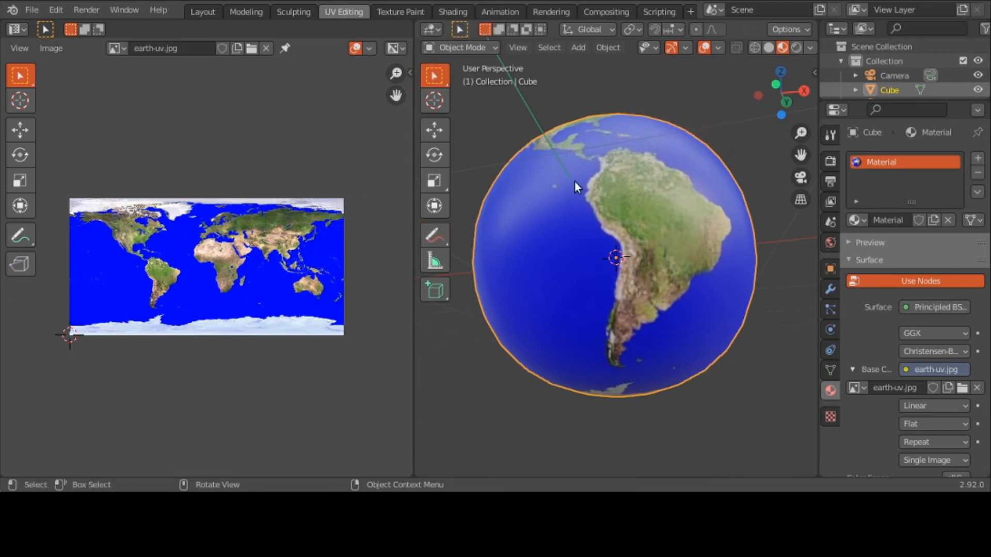
middle_drag(575, 181, 754, 261)
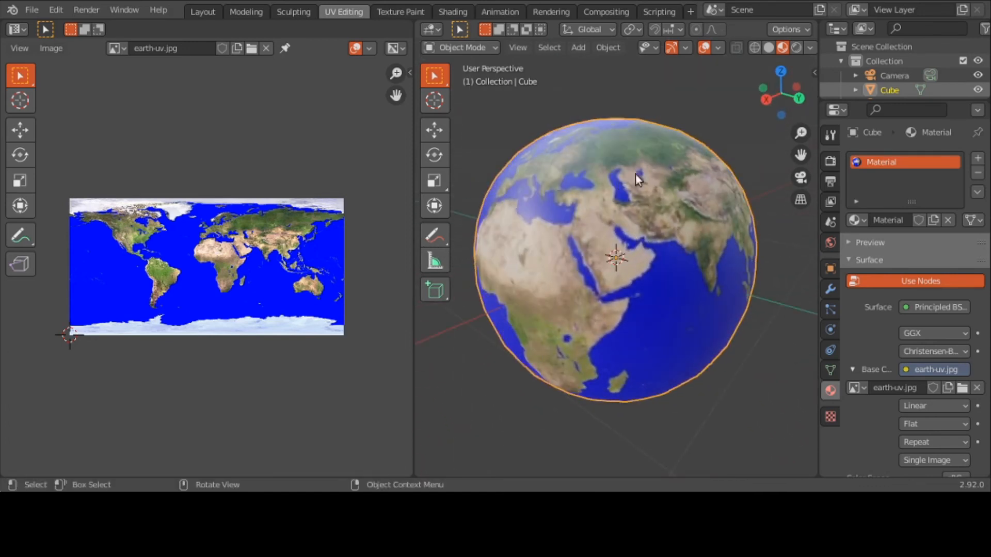
middle_drag(655, 171, 566, 165)
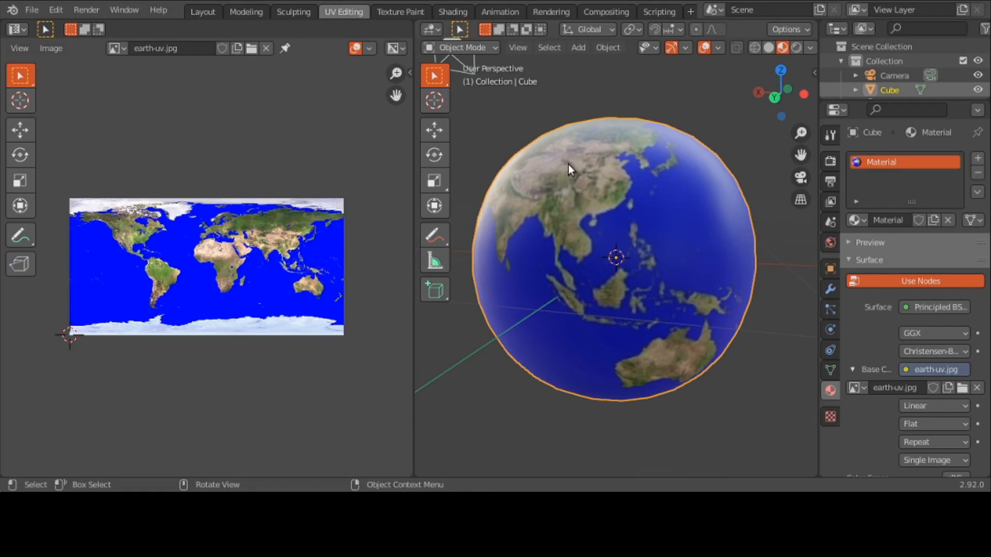
middle_drag(649, 322, 763, 367)
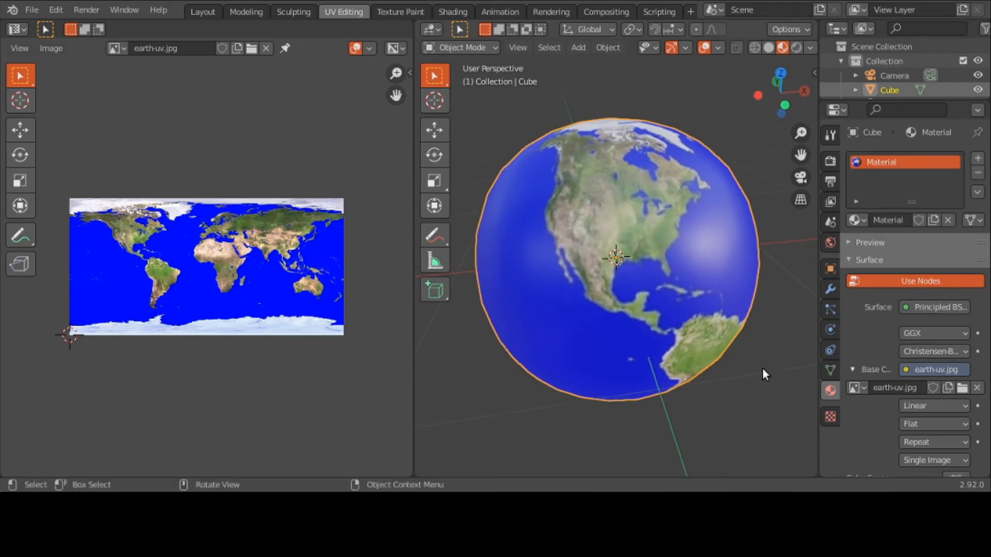